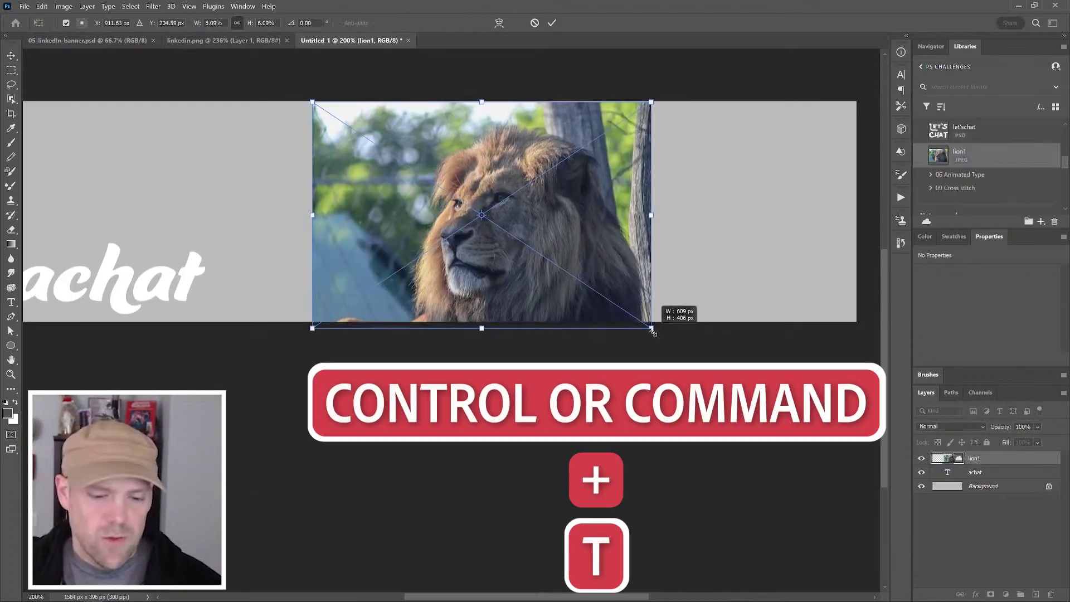
Enlarge the lion photo proportionally to about 732 × 487 px and shift it left towards the achat text.
drag(651, 331, 683, 355)
drag(636, 283, 538, 272)
Select the lion in the photo with the Object Selection tool.
click(11, 99)
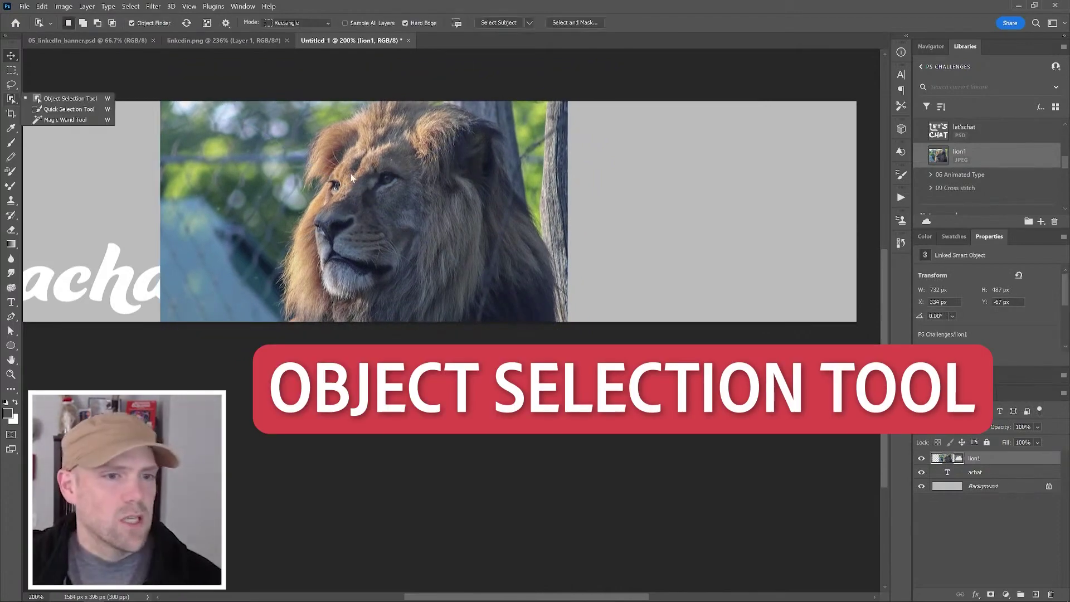
click(62, 109)
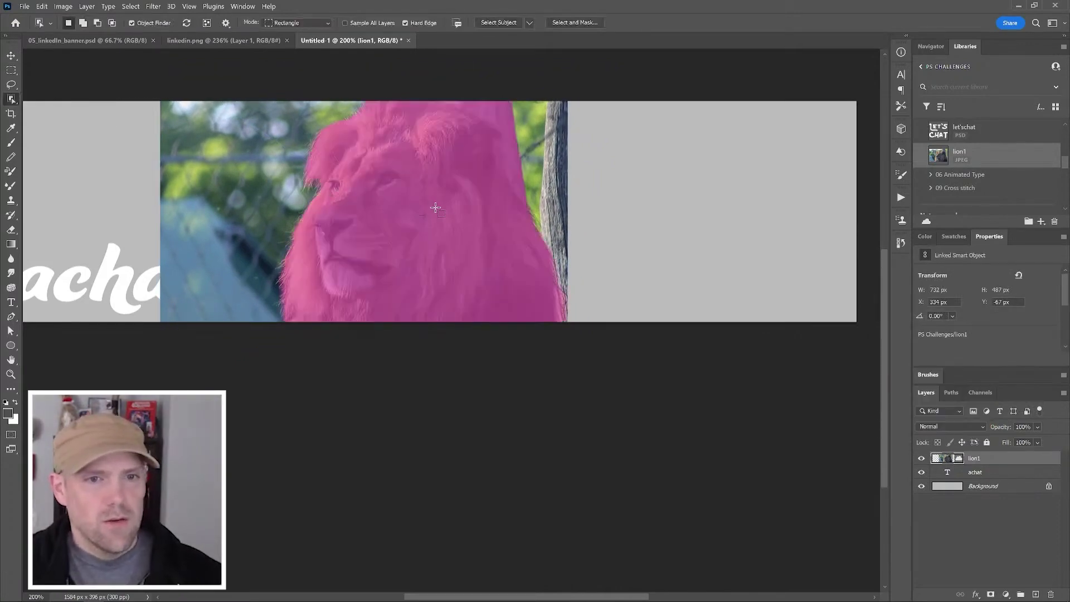
click(437, 211)
Refine the lion selection with a 9 px edge radius and an inward edge shift, and turn it into a layer mask.
click(574, 23)
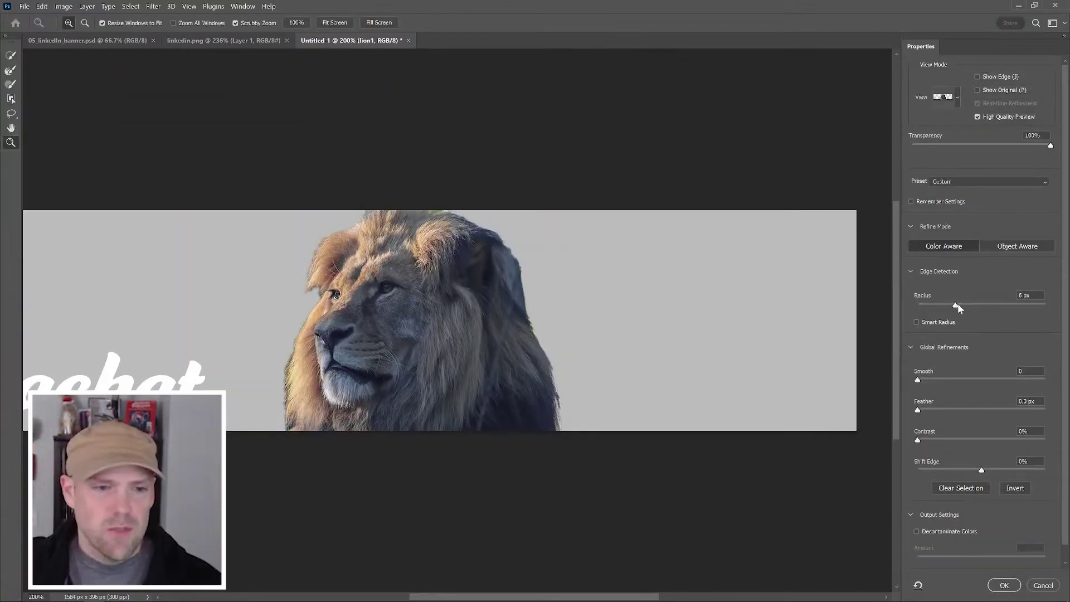
drag(961, 307, 965, 306)
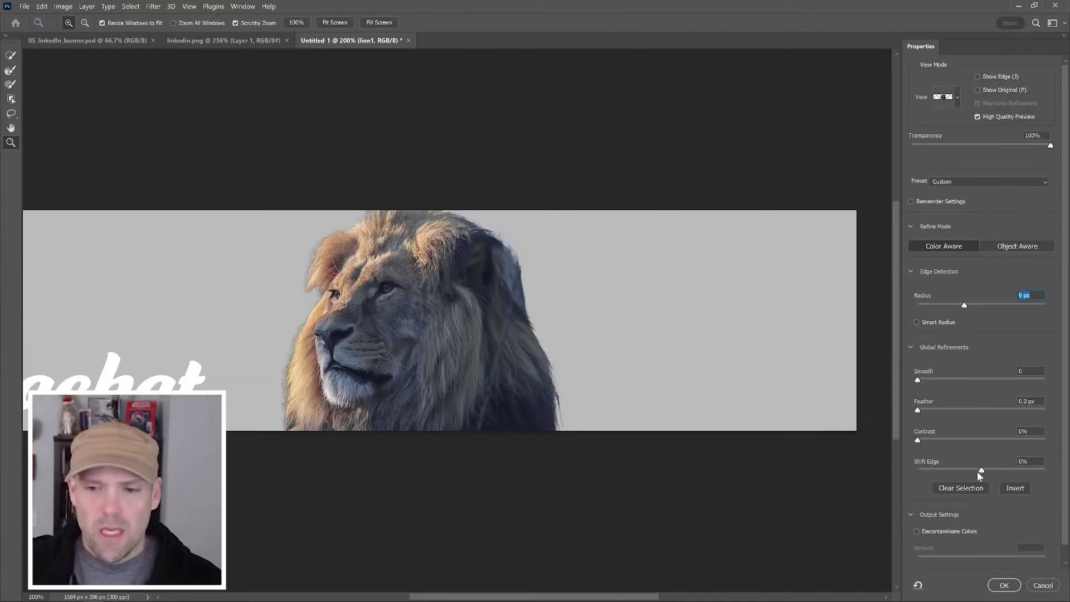
drag(981, 471, 942, 471)
click(1004, 585)
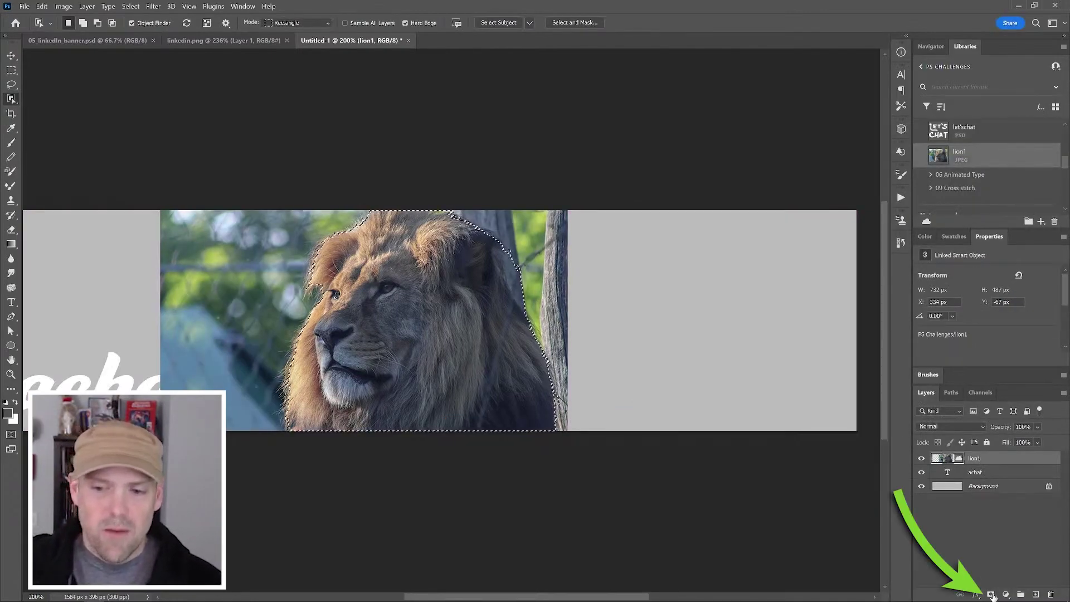
click(991, 593)
Rasterize the lion1 layer and apply its layer mask.
right_click(1015, 460)
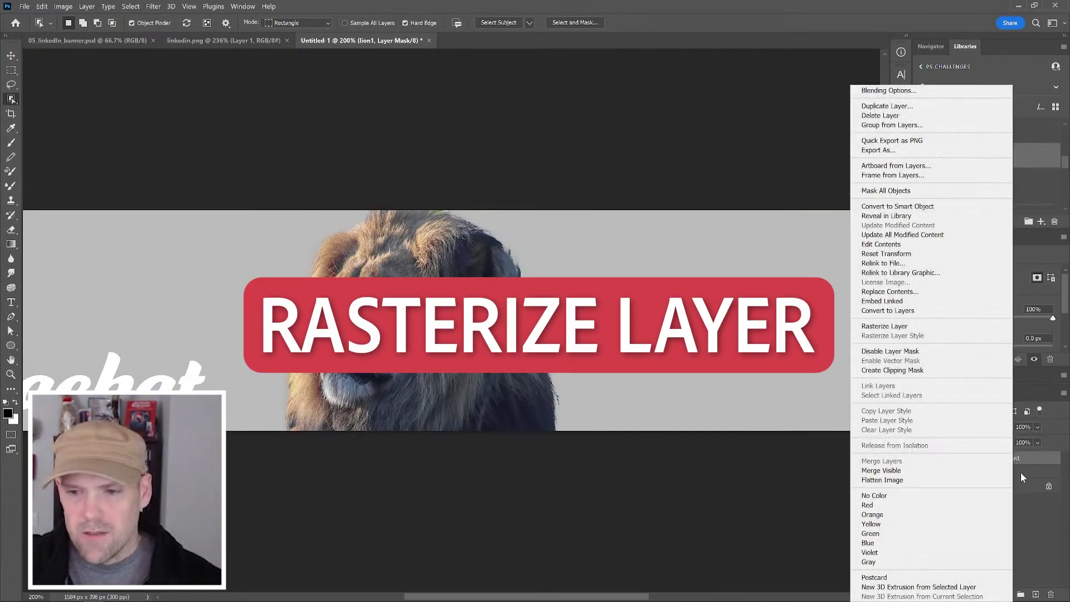
click(884, 326)
right_click(987, 460)
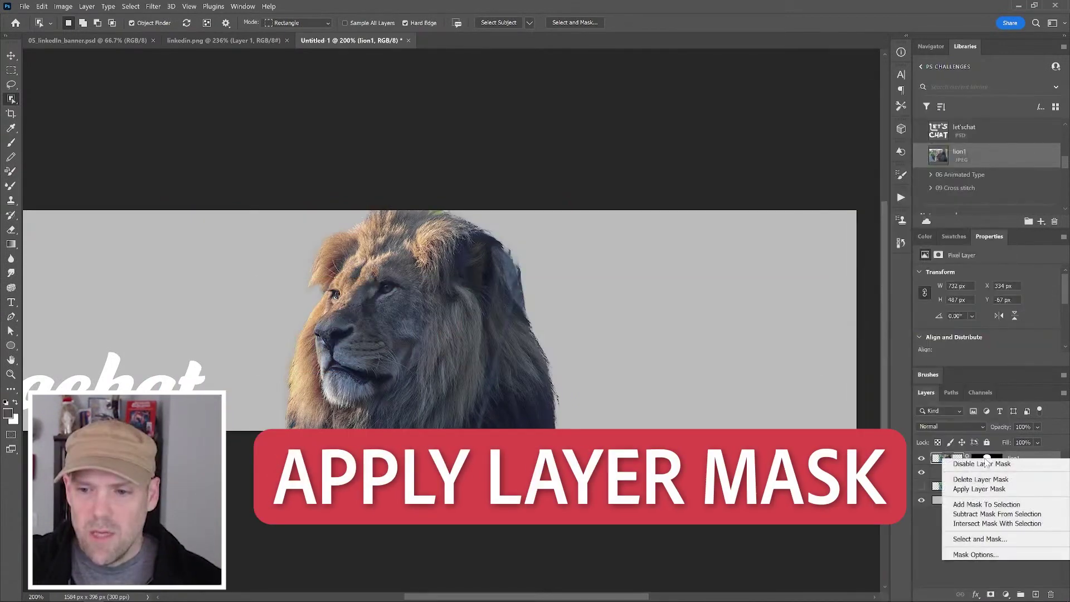
click(979, 488)
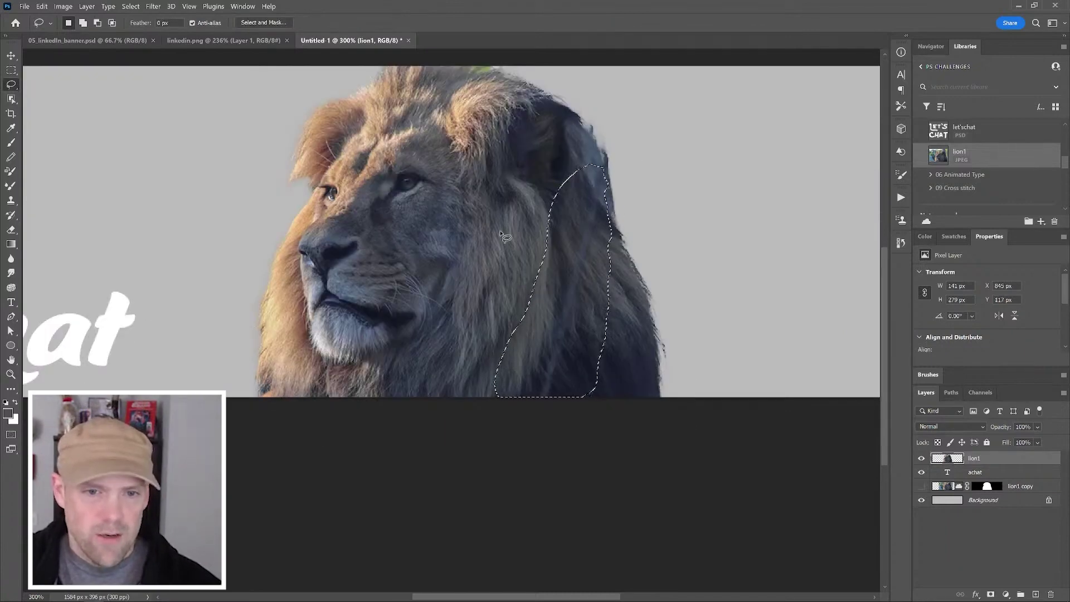
Fill the lassoed strip of mane behind the lion's face with Content-Aware Fill on the current layer and deselect.
click(42, 6)
click(72, 188)
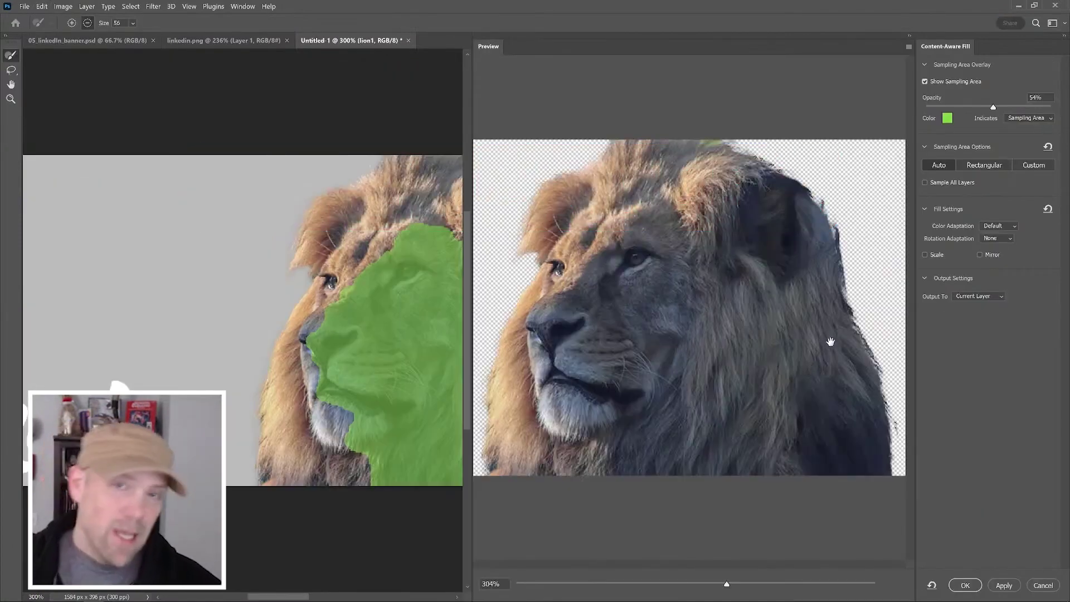
click(965, 586)
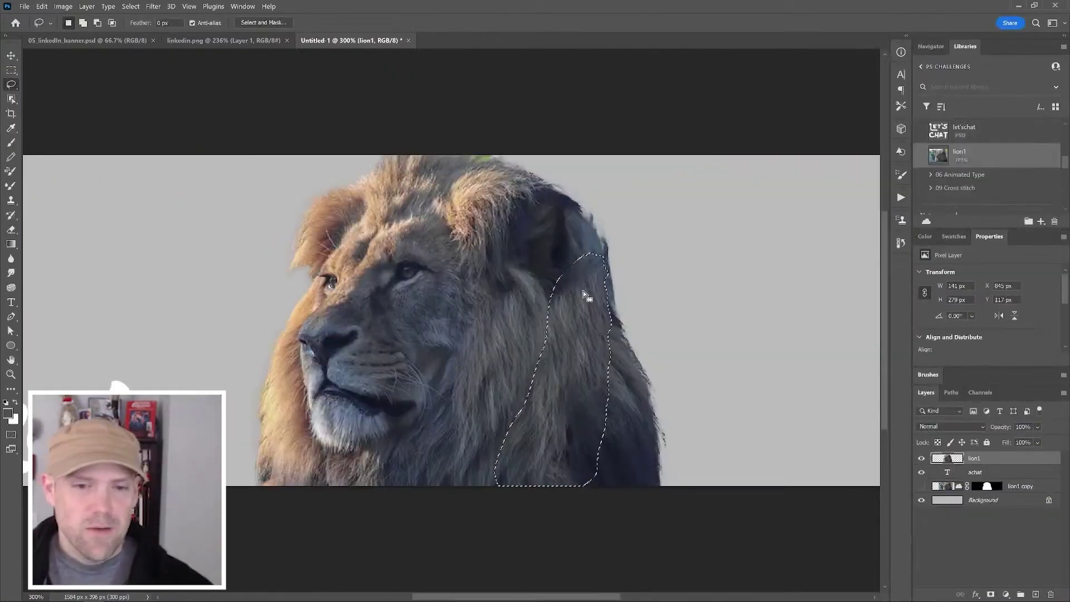
key(ctrl+d)
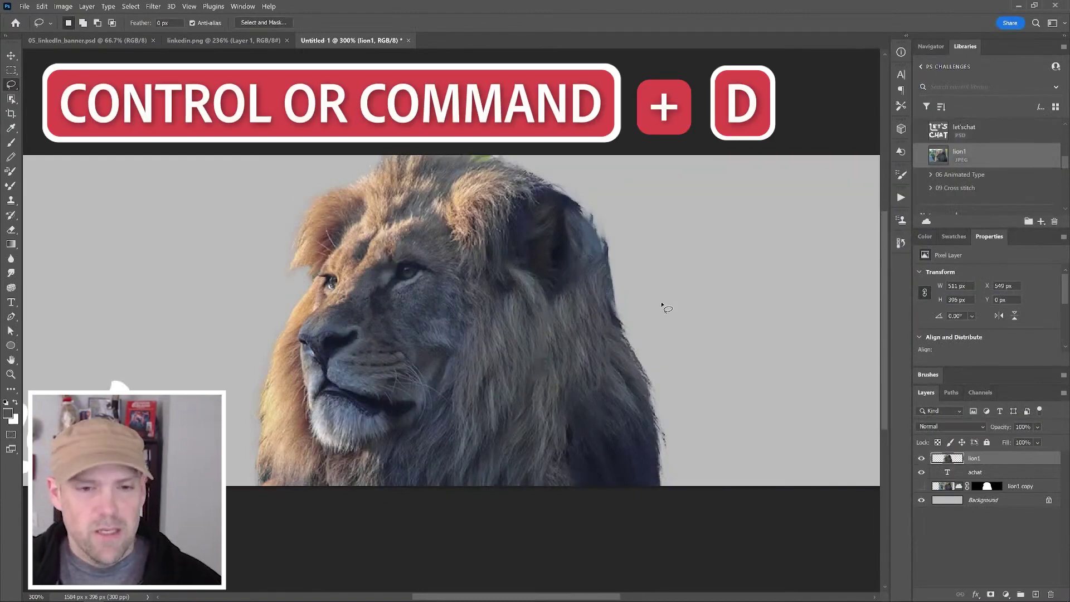
Erase the leftover background fringe behind the lion's dark ear with a soft eraser of about 30 px.
drag(637, 310, 663, 289)
key(e)
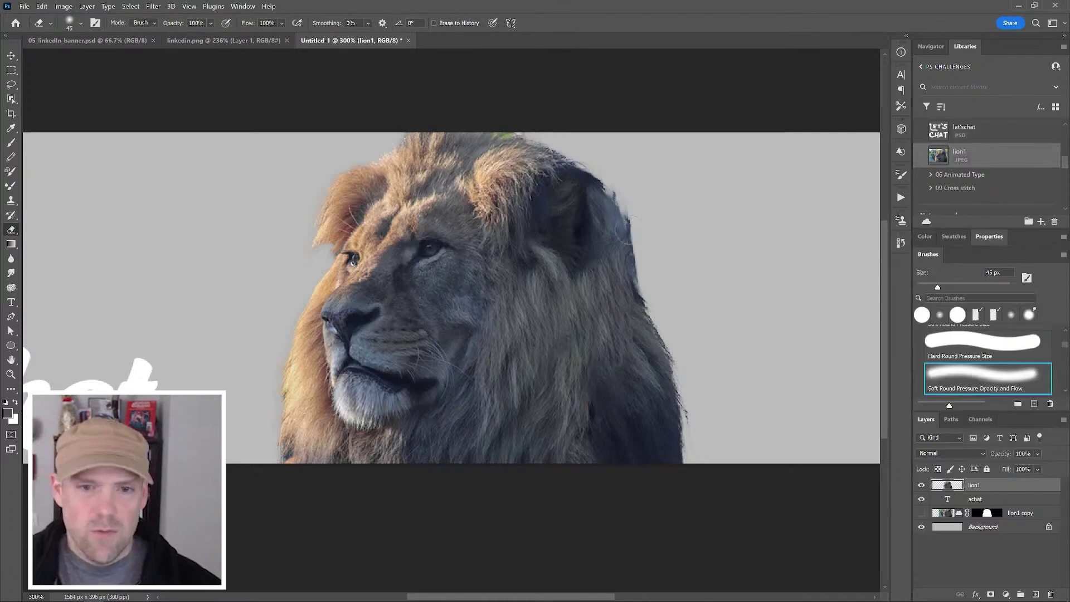
drag(627, 219, 625, 230)
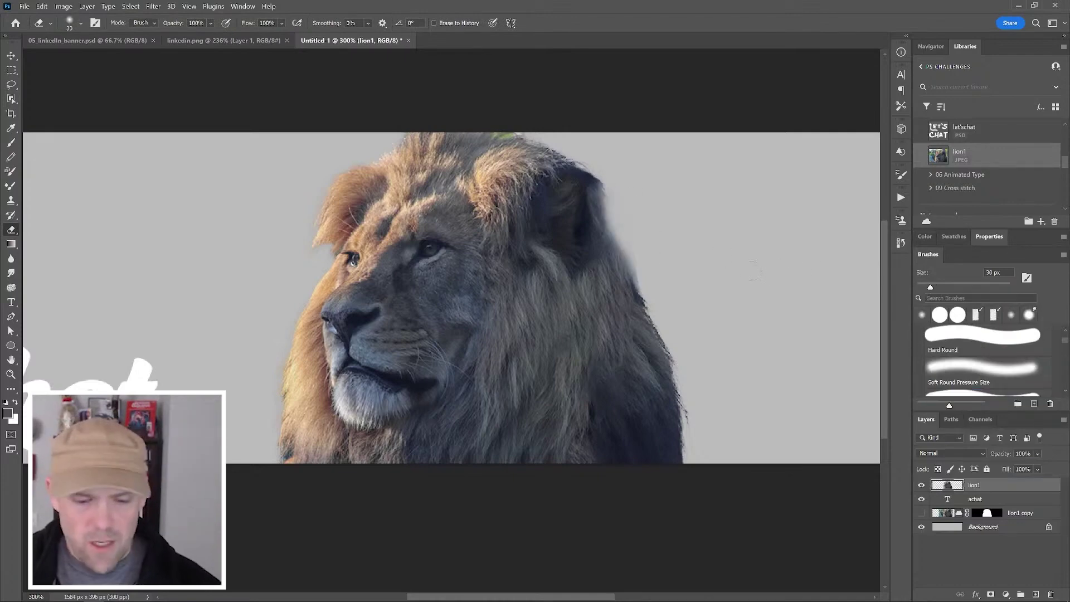
Open Liquify on the lion and pull the back of the mane out to the right with a size 250 warp brush.
key(z)
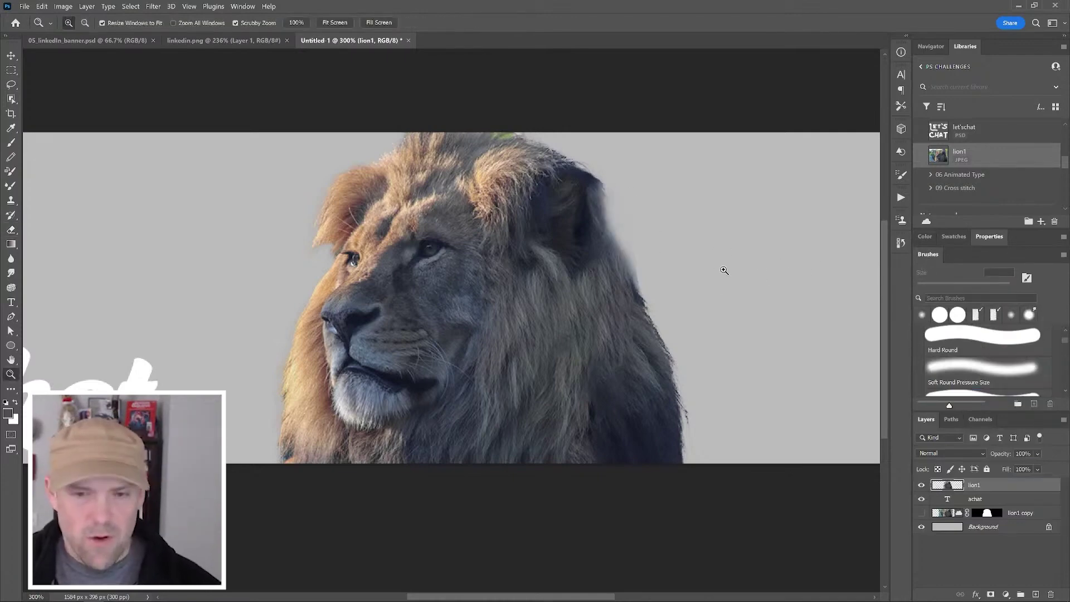
alt+click(725, 268)
drag(670, 284, 607, 274)
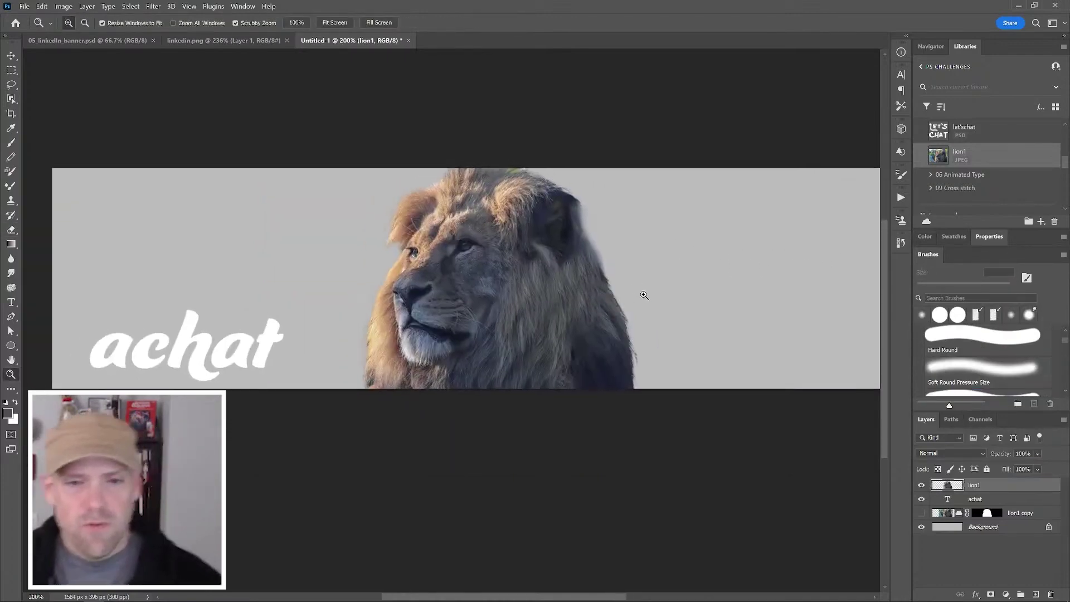
drag(672, 298, 613, 307)
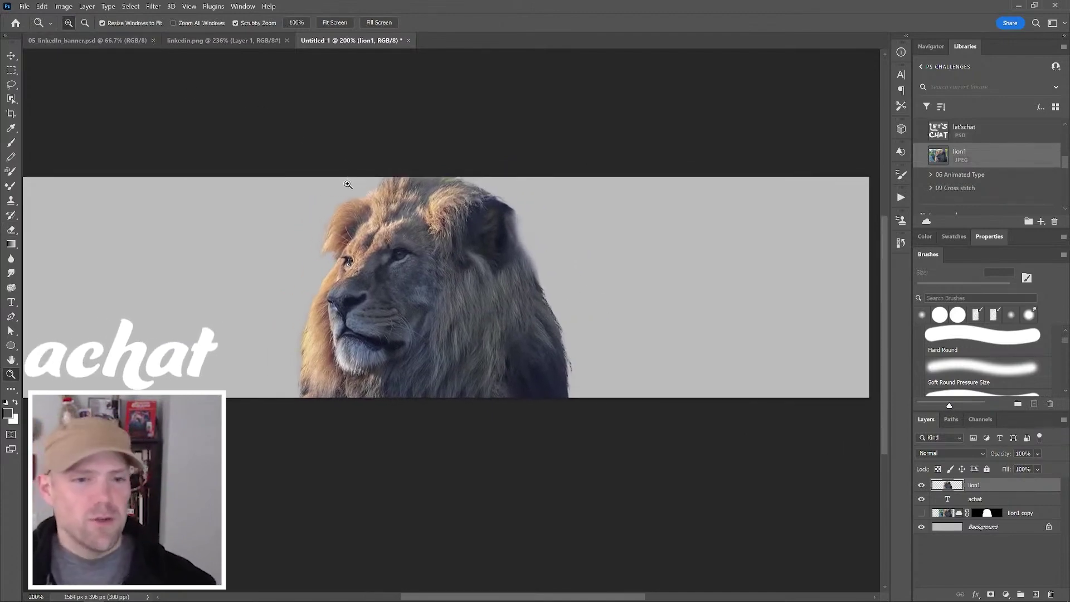
click(153, 6)
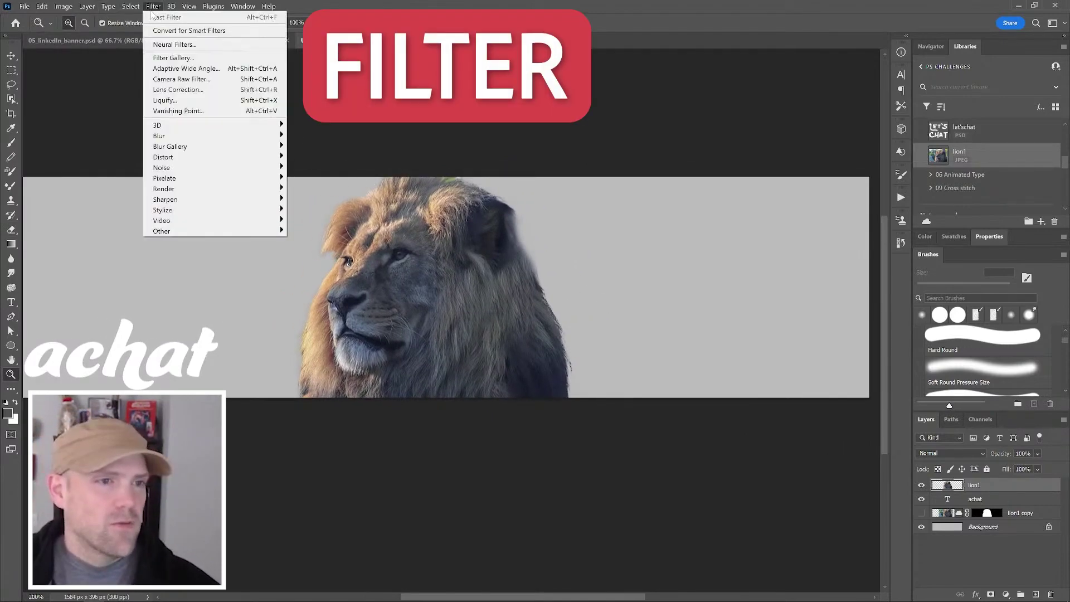
click(196, 101)
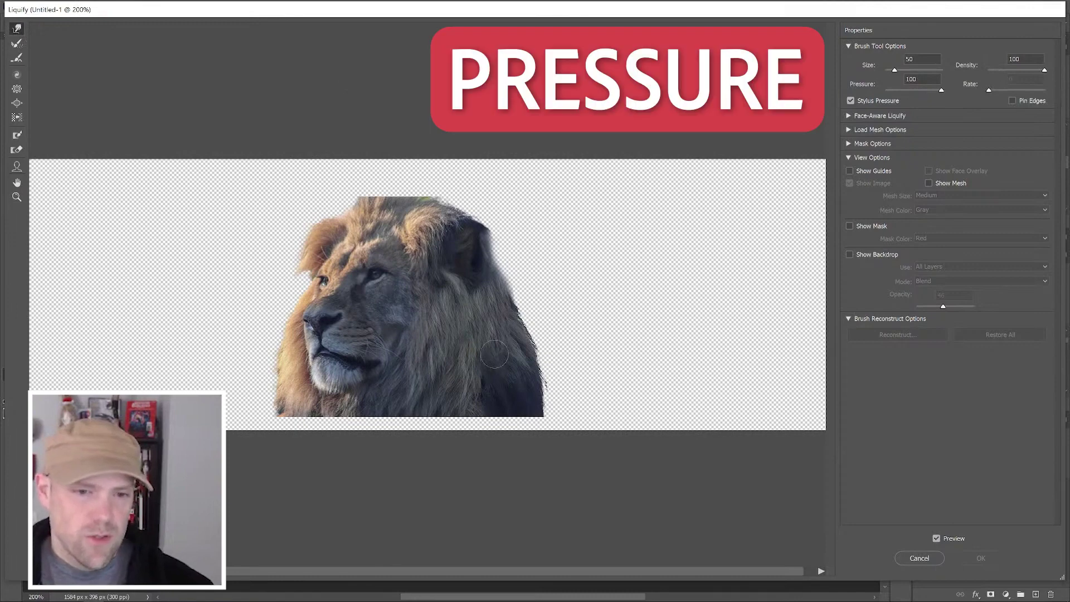
key(])
key(])
key(])
key(])
key(])
key(])
key(])
key(])
key(])
key(])
key(])
key(])
key([)
key([)
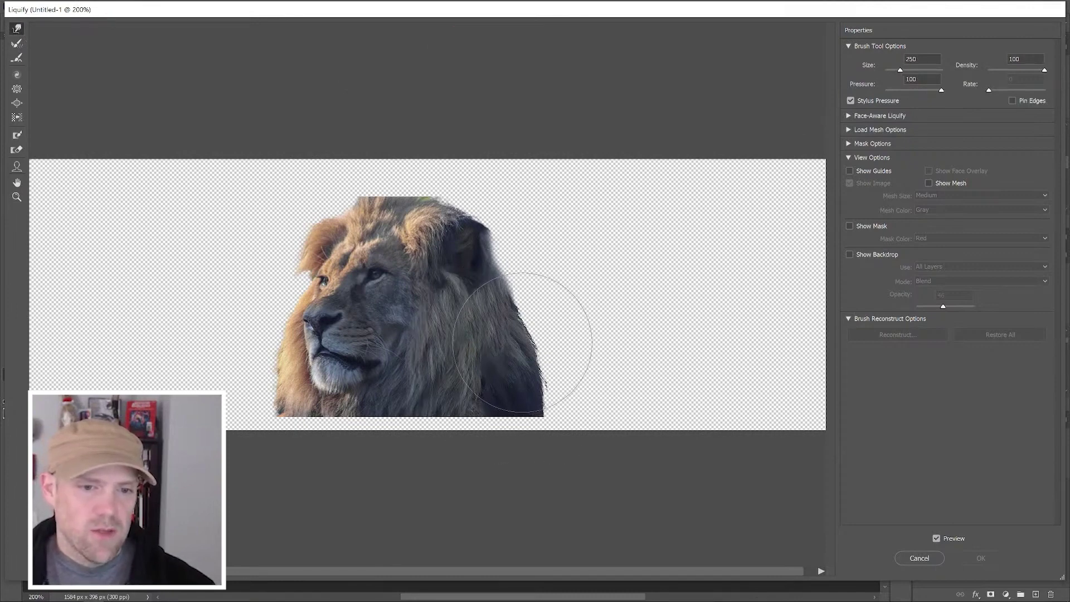
mouse_move(532, 347)
mouse_down()
mouse_move(580, 352)
mouse_move(627, 336)
mouse_move(592, 344)
mouse_move(617, 336)
mouse_move(636, 351)
mouse_up()
Shape the ear and flowing mane strands with smaller Liquify brushes down to size 45, and apply the distortion.
key(bracketleft)
key(bracketleft)
key(bracketleft)
key(bracketleft)
key(bracketleft)
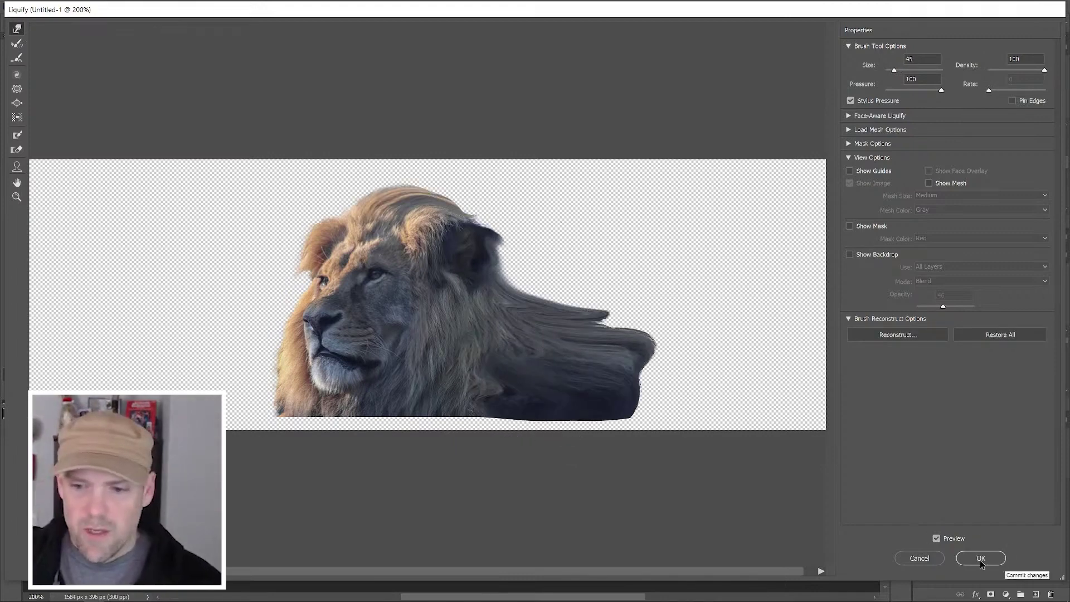
click(981, 558)
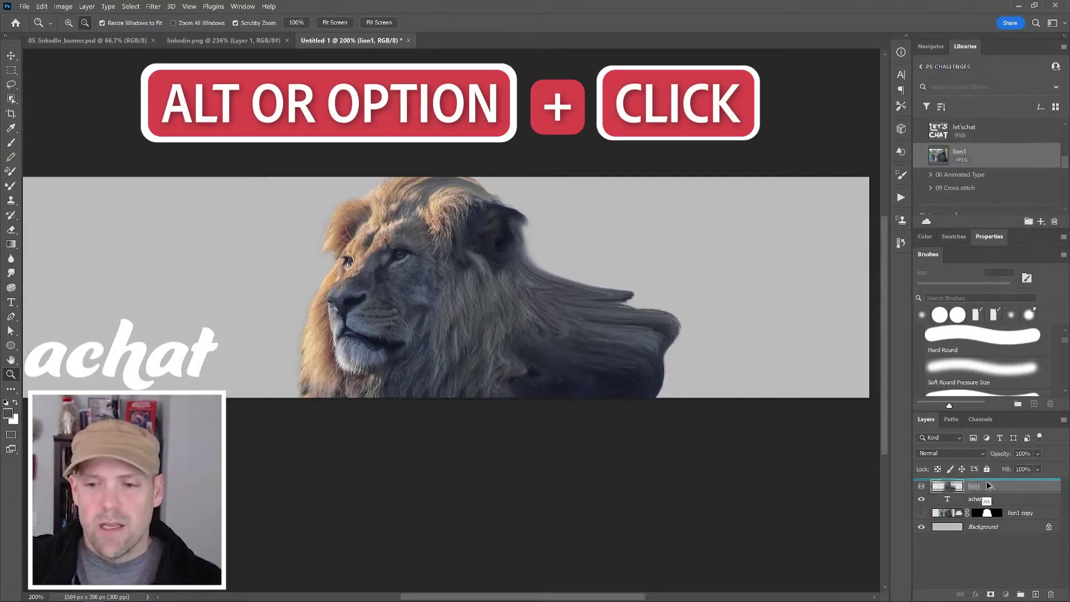
Duplicate the lion1 layer, flip the copy horizontally and place it so the two stretched manes overlap.
drag(988, 485, 988, 482)
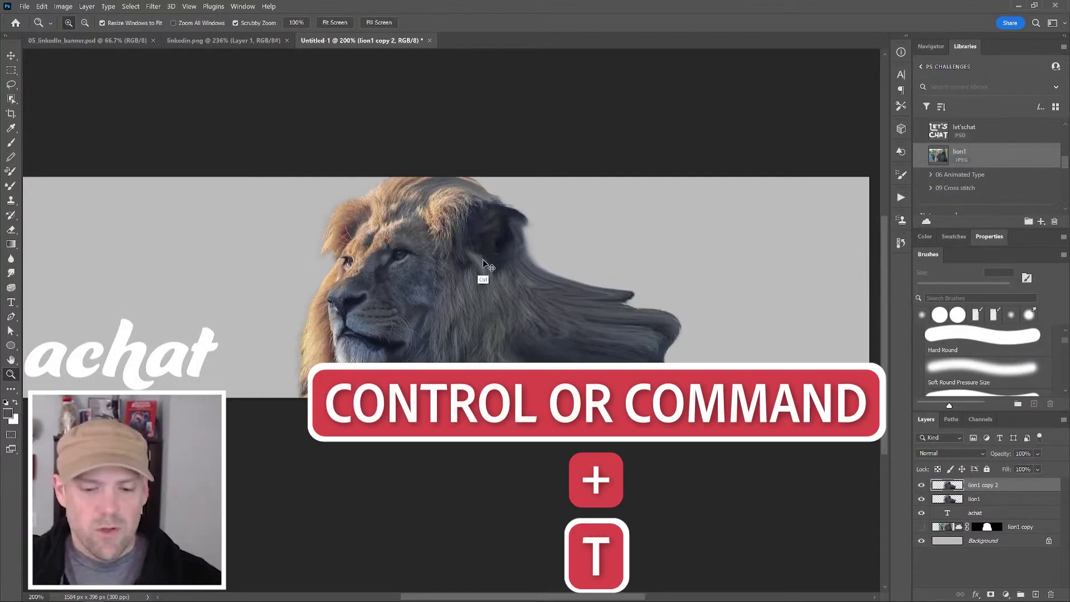
key(ctrl+t)
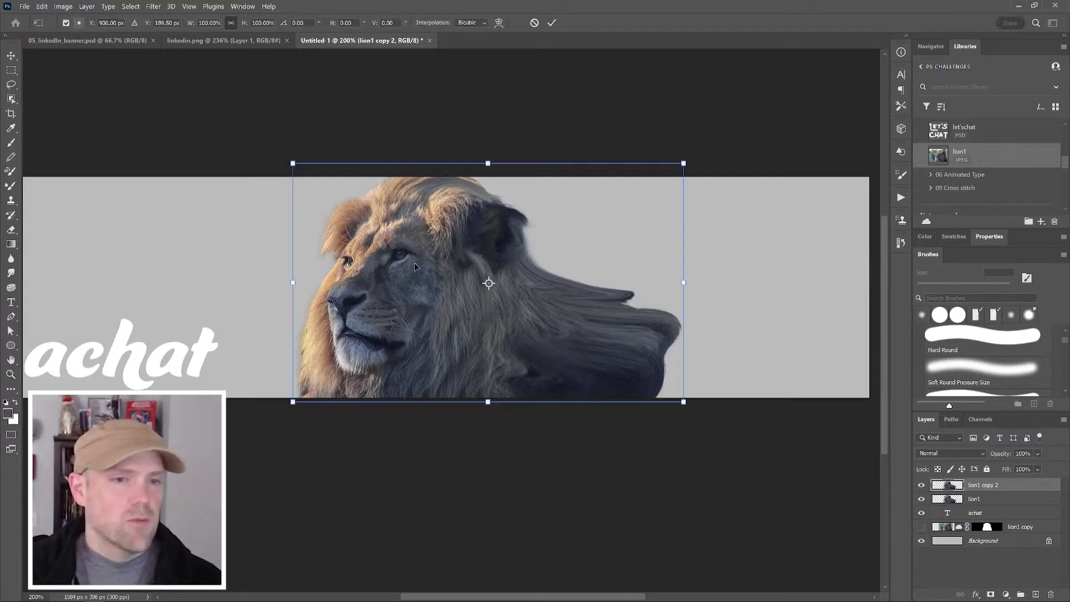
drag(489, 284, 617, 283)
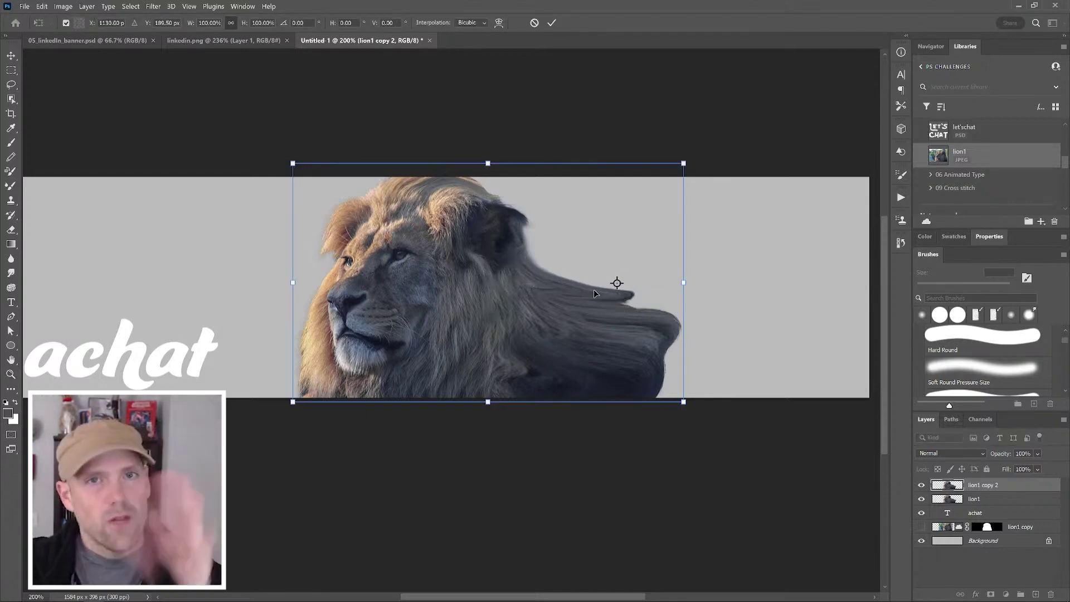
click(42, 7)
mouse_move(144, 244)
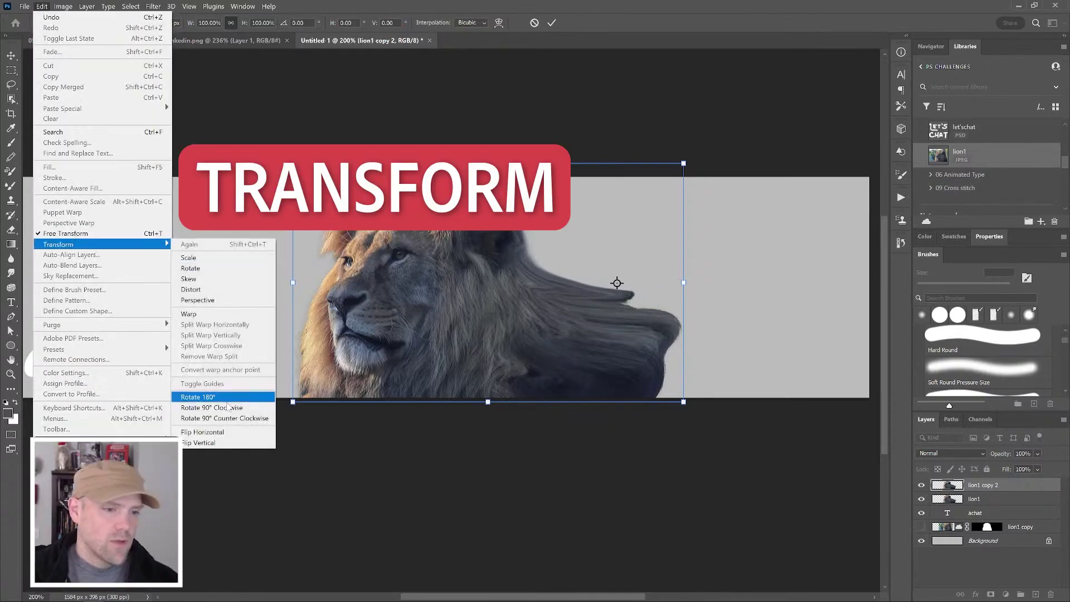
click(241, 434)
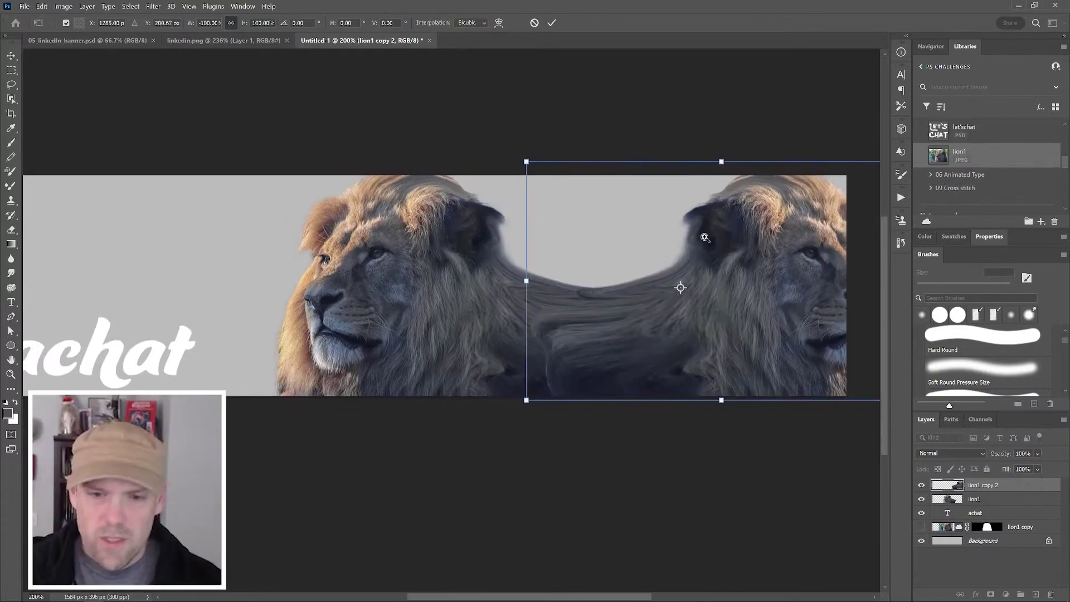
key(Return)
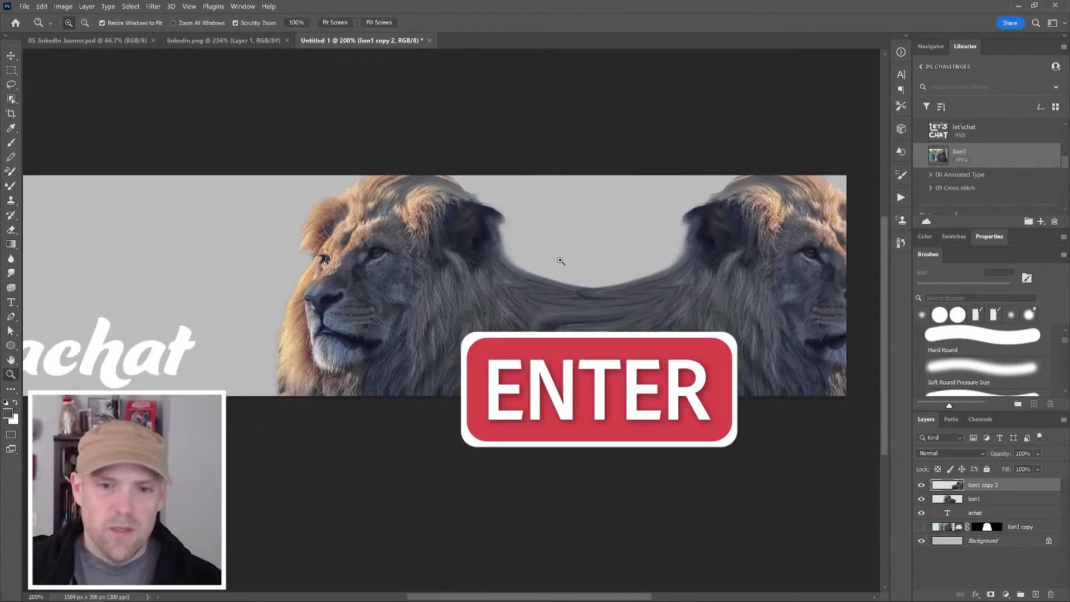
Bring the mirrored lions closer together so both fit on the banner, and mask lion1 copy 2 with its own outline.
drag(556, 291, 545, 290)
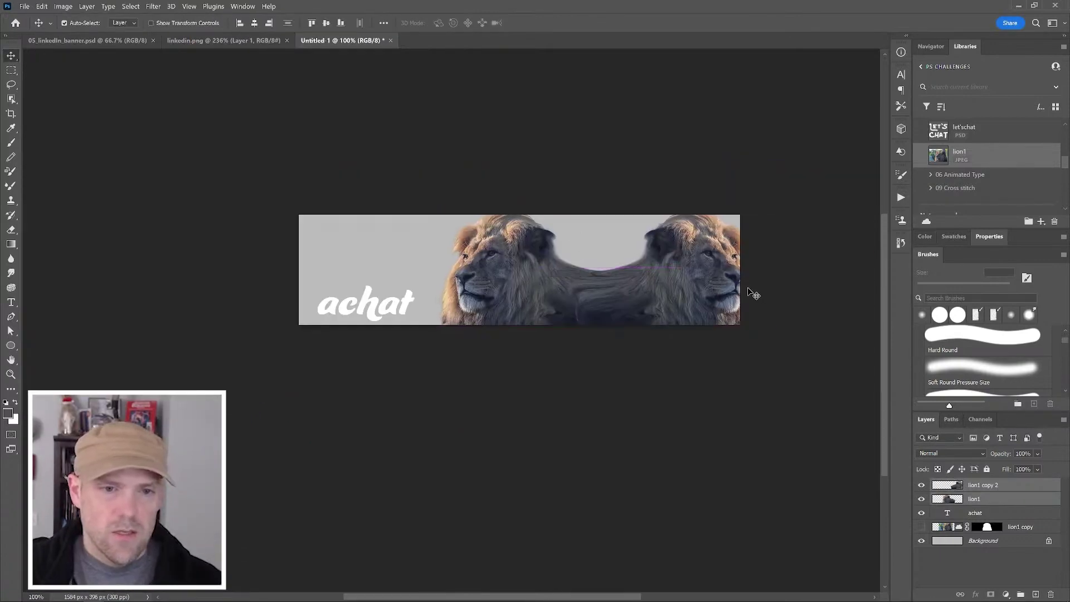
click(955, 489)
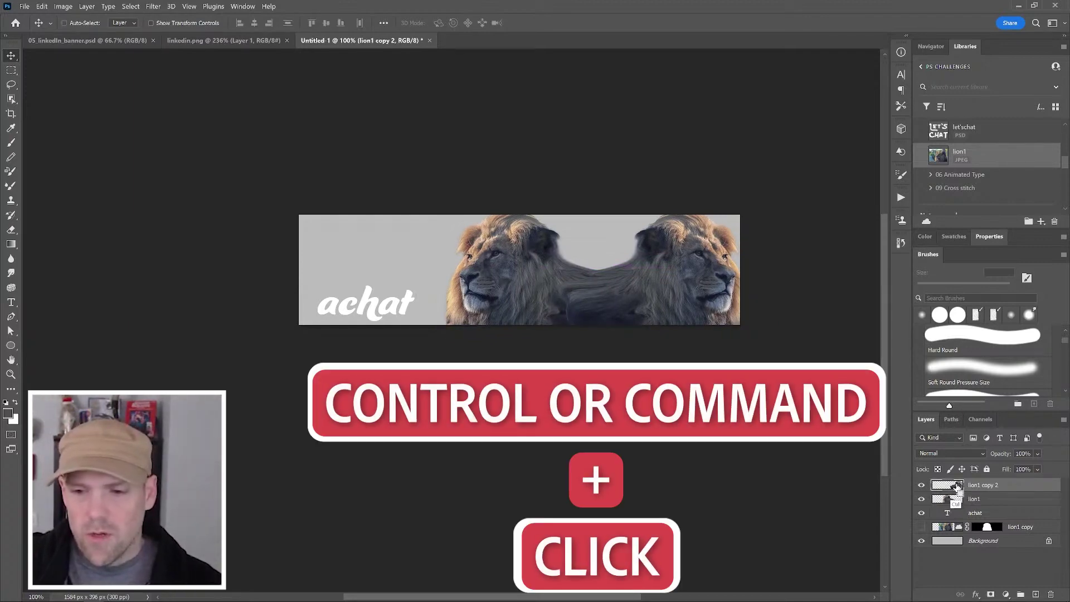
ctrl+click(954, 486)
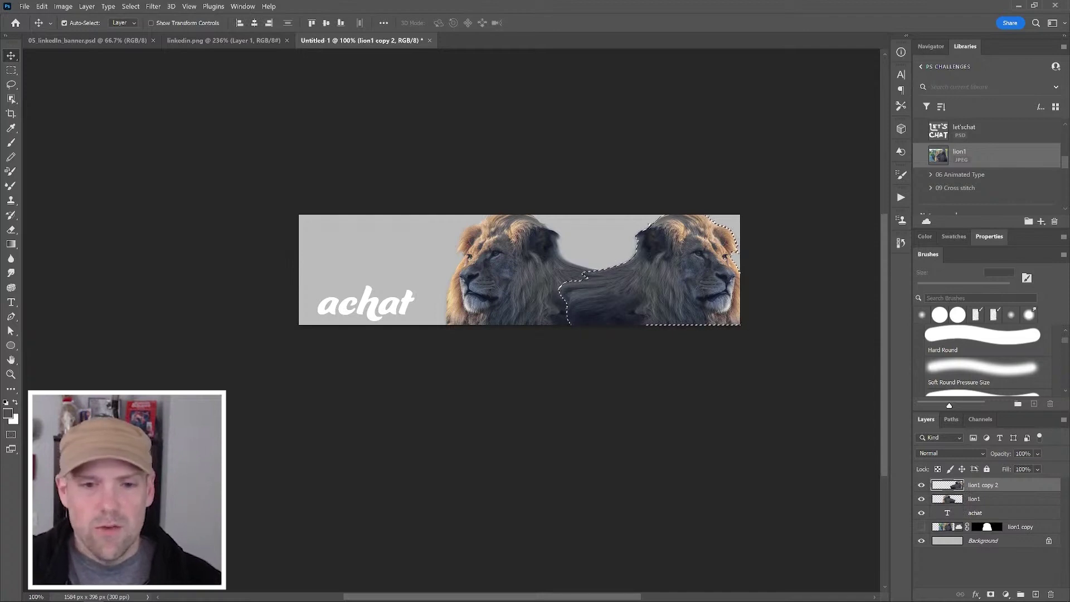
key(z)
click(694, 279)
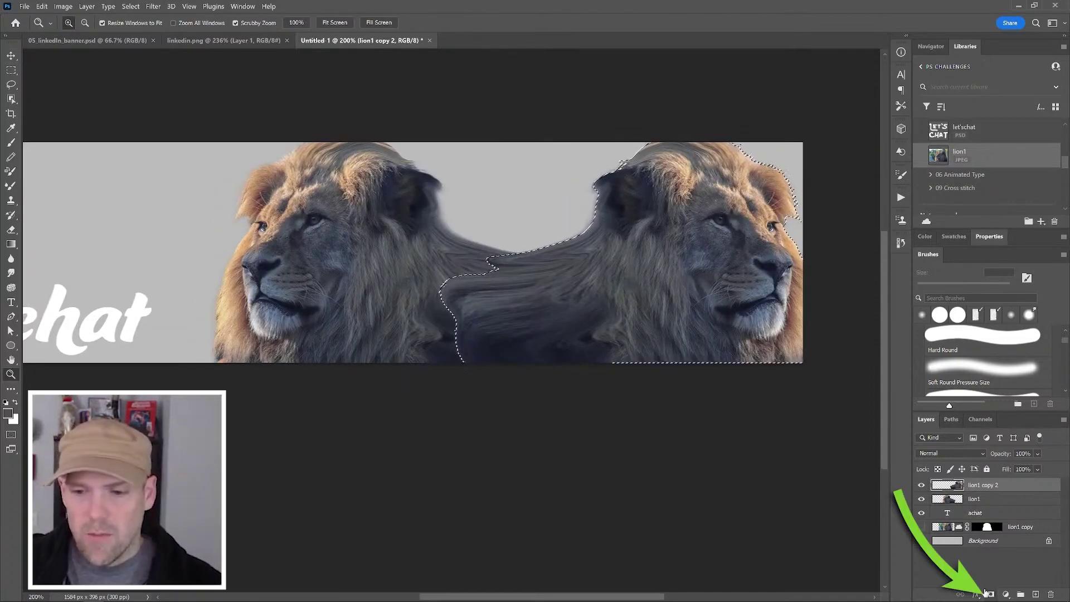
click(991, 593)
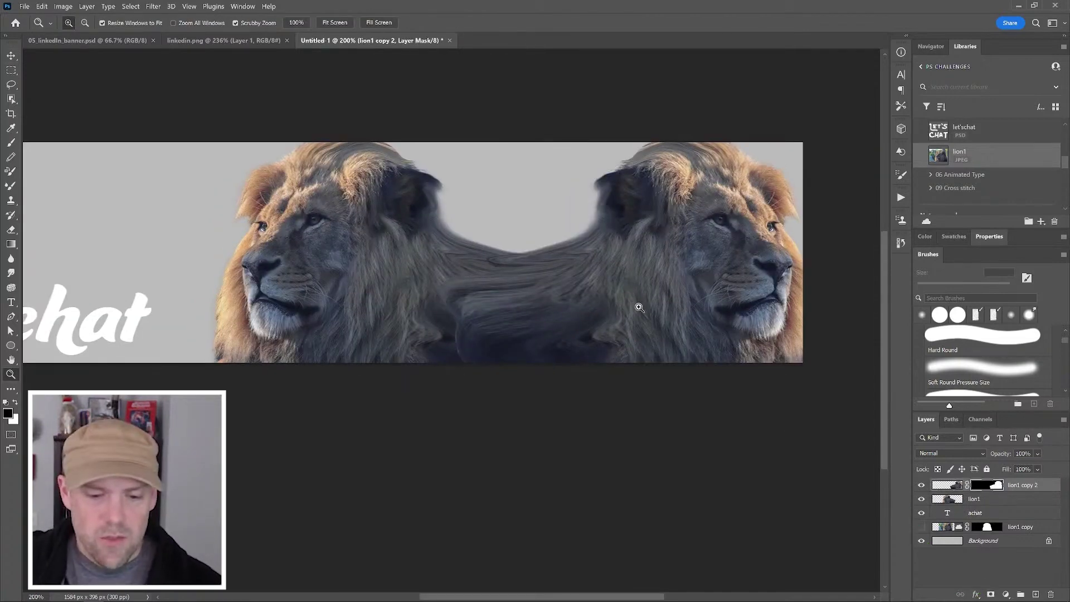
Paint black on the lion1 copy 2 mask with a soft 70 px brush to blend the seam between the manes.
key(b)
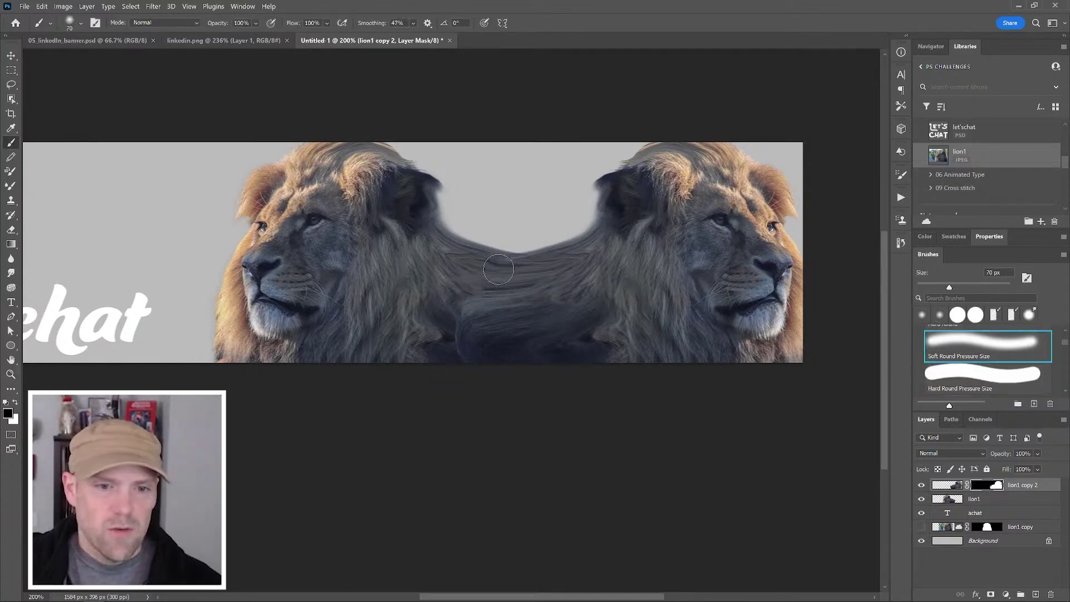
mouse_move(470, 318)
mouse_down()
mouse_move(482, 340)
mouse_move(507, 298)
mouse_move(503, 330)
mouse_move(496, 300)
mouse_up()
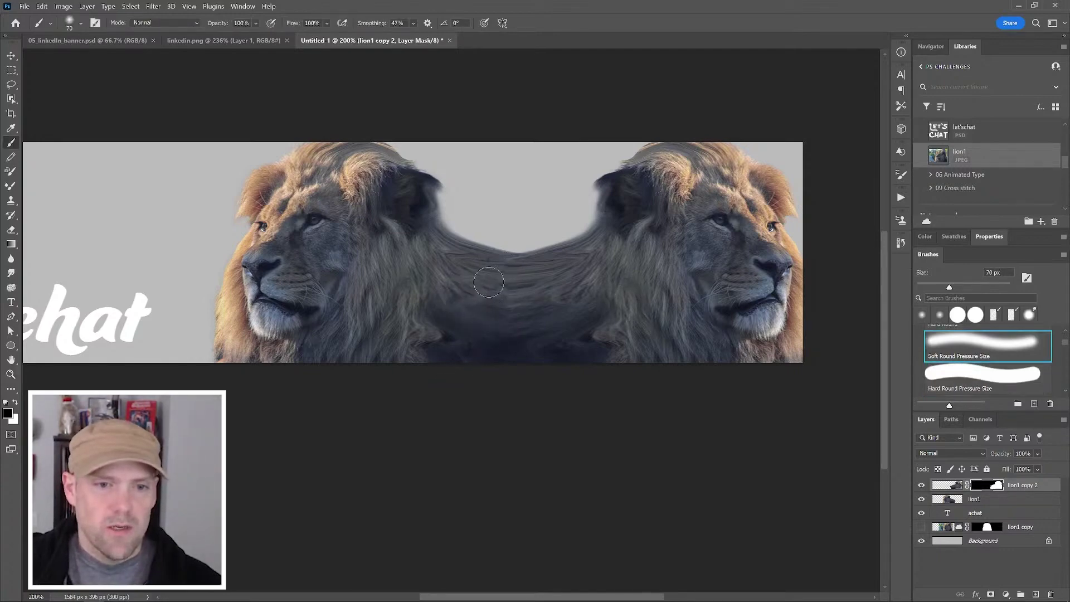
key(z)
drag(661, 288, 709, 279)
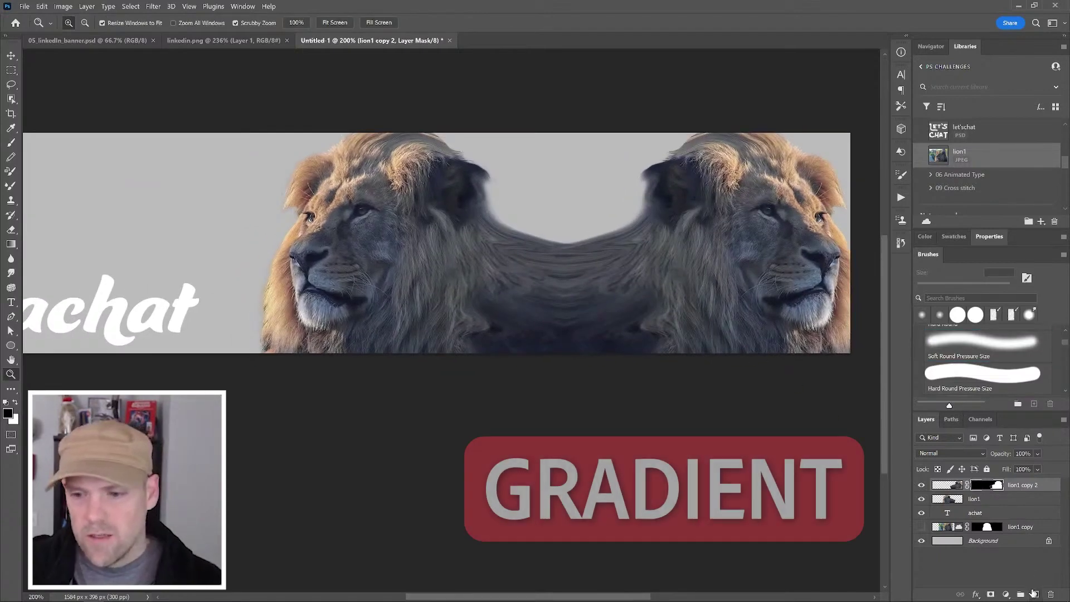
Add a layer named bg beneath the achat text and fill it with a linear tan-to-dark-navy gradient, tan on the banner's left side.
click(1035, 594)
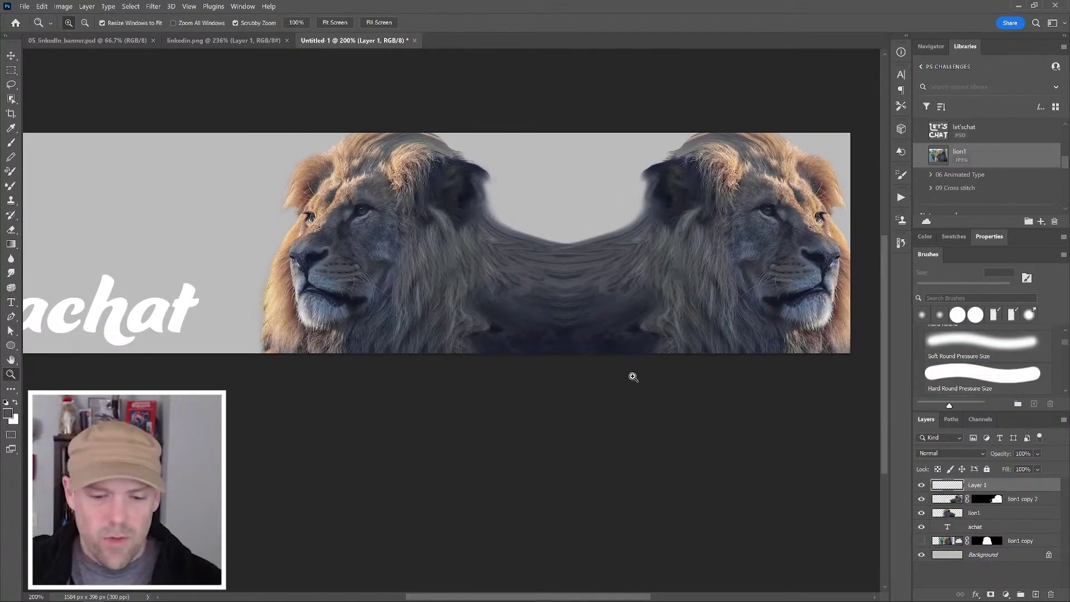
key(g)
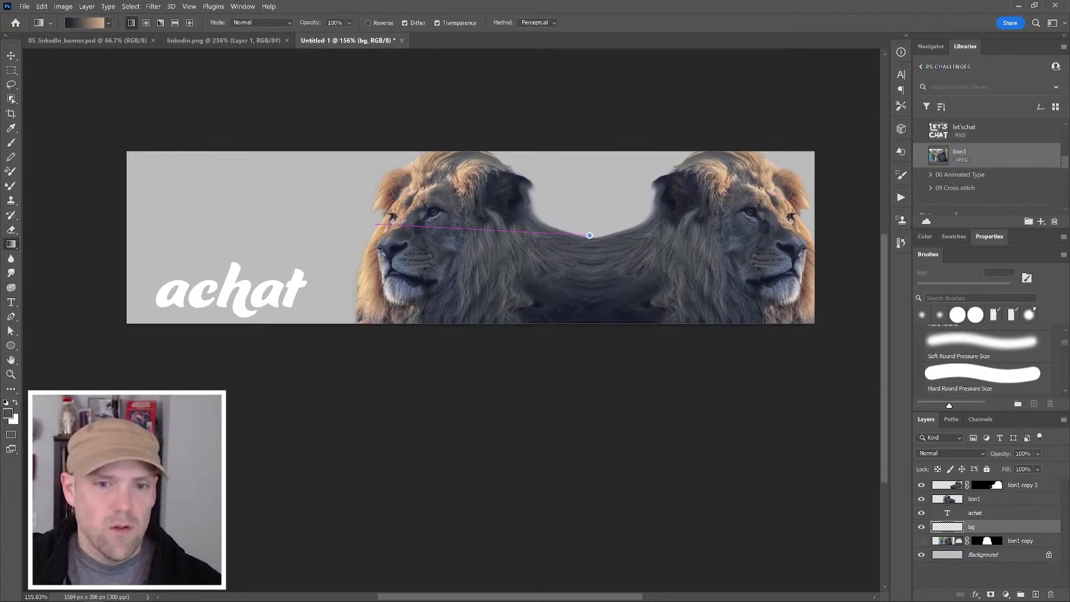
drag(367, 224, 126, 236)
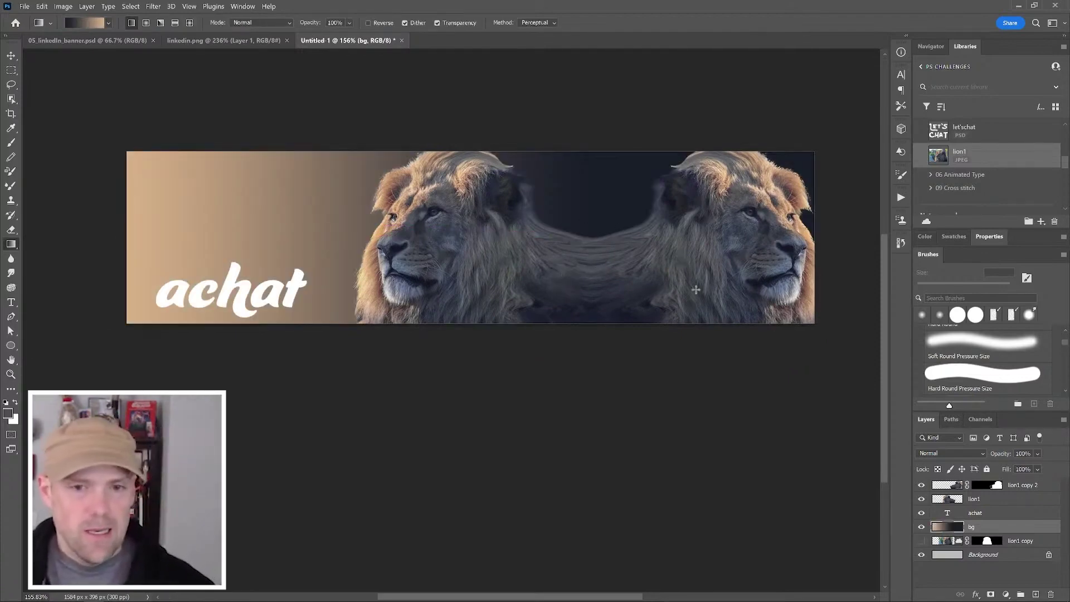
Add a whitebottle layer above all others and prepare a white 35 px Hard Round Pressure Size brush with 60% smoothing.
key(z)
click(647, 235)
mouse_move(647, 235)
mouse_down()
mouse_move(647, 261)
mouse_move(659, 252)
mouse_up()
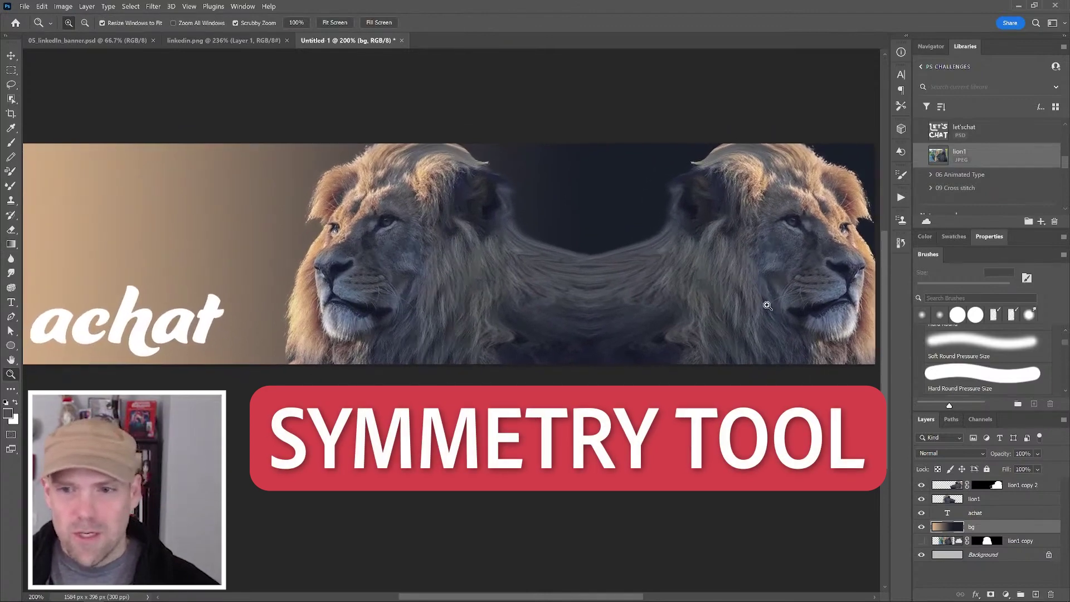
click(1036, 594)
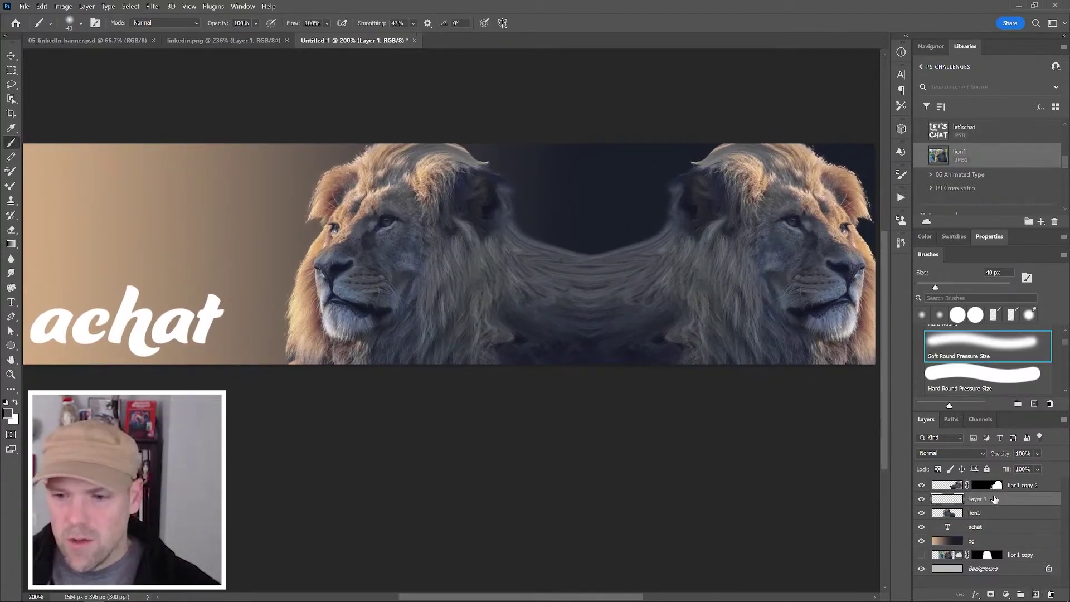
drag(996, 500, 1004, 484)
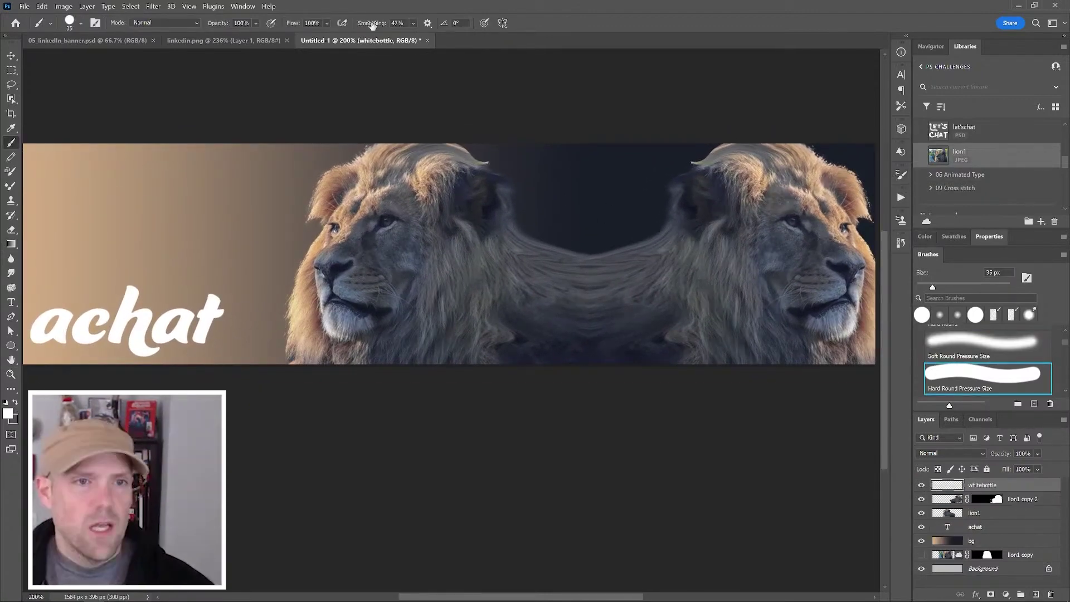
drag(371, 26, 384, 31)
Set up vertical brush symmetry with its axis centred between the two lions.
click(502, 22)
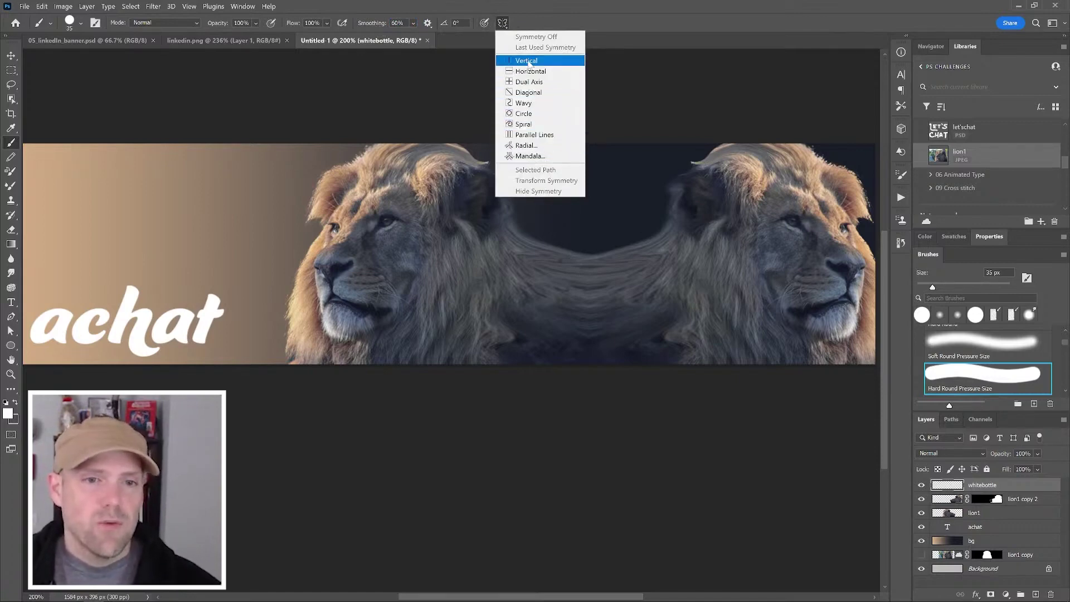
click(529, 62)
drag(440, 257, 592, 245)
key(Return)
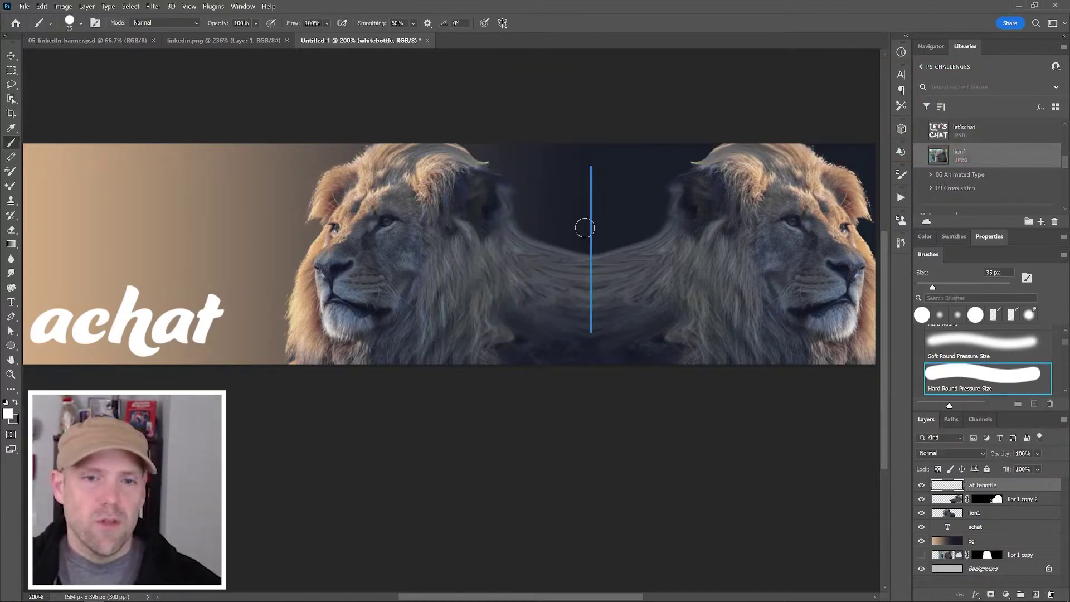
Draw a white perfume bottle around the symmetry axis, with cap, body, inner label frame and short accent strokes outside it.
mouse_move(591, 222)
mouse_down()
mouse_move(524, 223)
mouse_move(494, 257)
mouse_move(552, 335)
mouse_move(591, 335)
mouse_up()
key(ctrl+z)
drag(569, 198, 568, 226)
drag(568, 231, 591, 237)
mouse_move(569, 198)
mouse_down()
mouse_move(592, 202)
mouse_move(569, 197)
mouse_up()
mouse_move(592, 270)
mouse_down()
mouse_move(542, 290)
mouse_move(592, 317)
mouse_up()
drag(513, 221, 540, 207)
drag(500, 237, 500, 253)
drag(521, 317, 540, 340)
drag(561, 200, 569, 188)
Brush mirrored white contour strokes along the lions' faces, lower manes and the hair on top of their heads.
mouse_move(339, 195)
mouse_down()
mouse_move(317, 234)
mouse_move(322, 347)
mouse_up()
drag(304, 329, 302, 359)
drag(334, 345, 338, 361)
mouse_move(356, 178)
mouse_down()
mouse_move(366, 147)
mouse_move(390, 145)
mouse_up()
drag(392, 178, 461, 144)
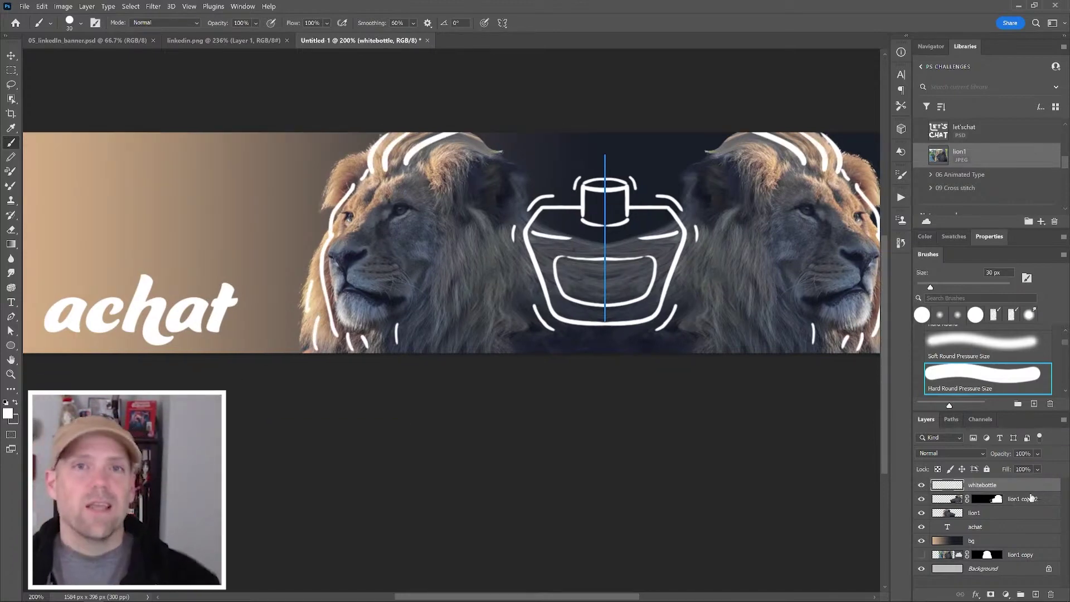
Add a layer named blue below whitebottle, pick a dark red foreground colour and open the choices for adding it to the library.
click(1035, 595)
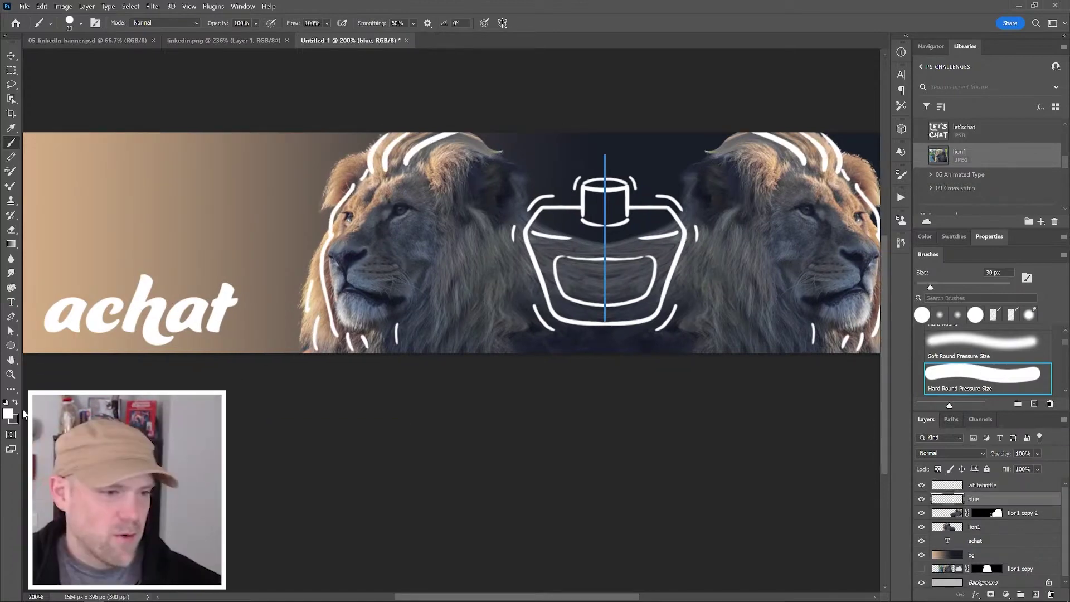
click(9, 414)
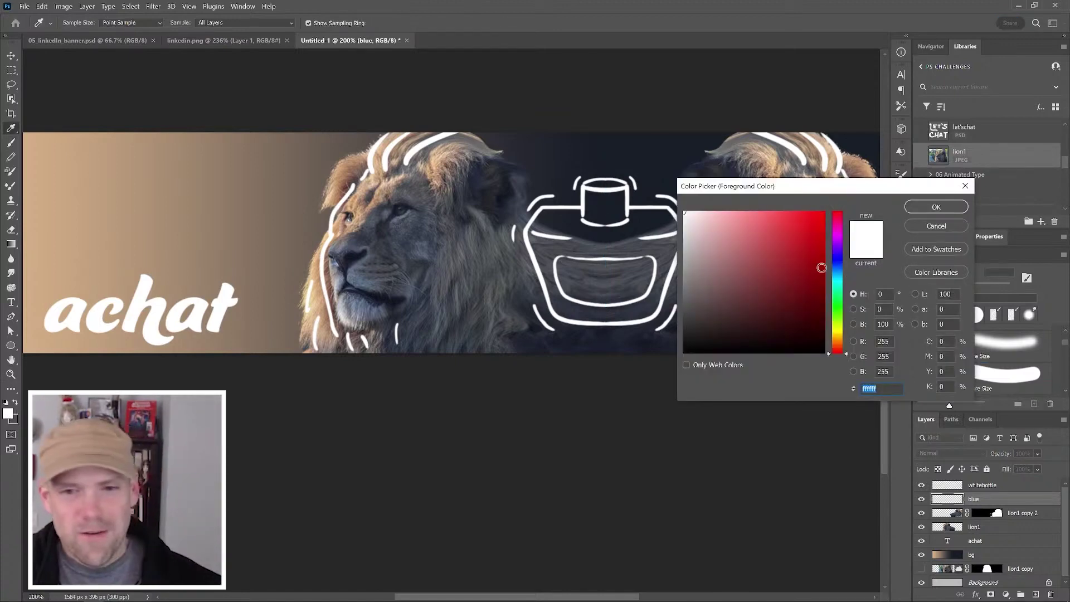
drag(785, 253, 804, 286)
click(927, 208)
key(b)
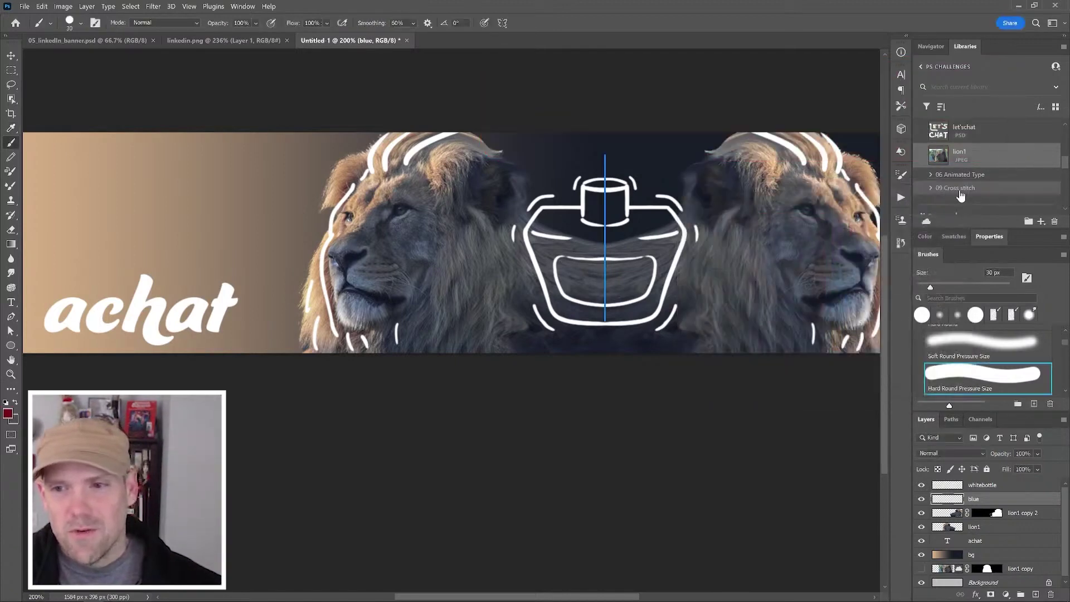
click(1042, 221)
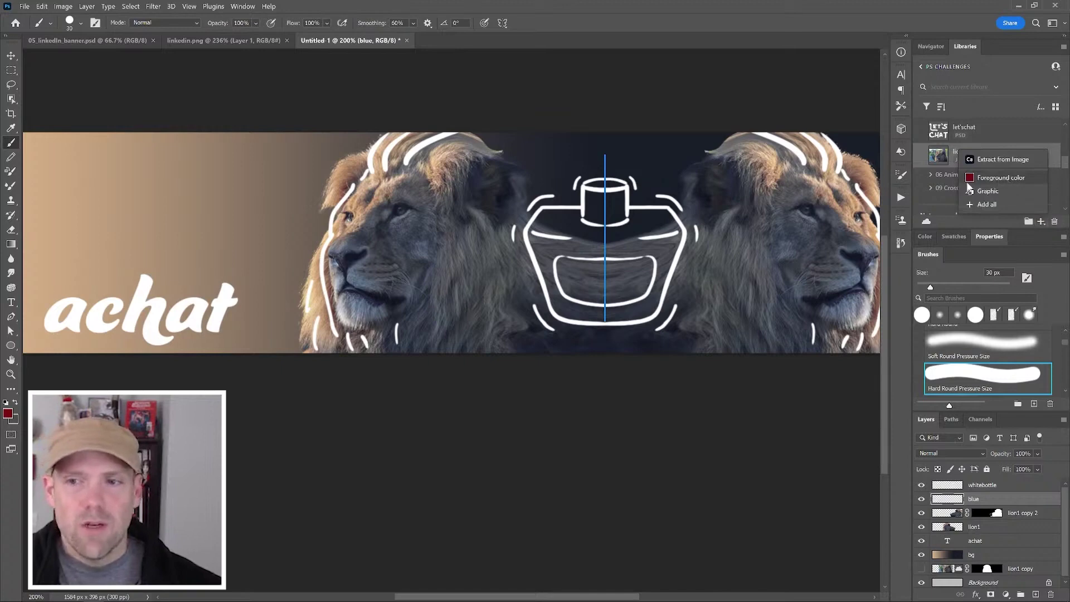
Change the paint colour to teal #25ADC6 and paint the bottle's label and the small accents beneath it on the blue layer.
click(8, 414)
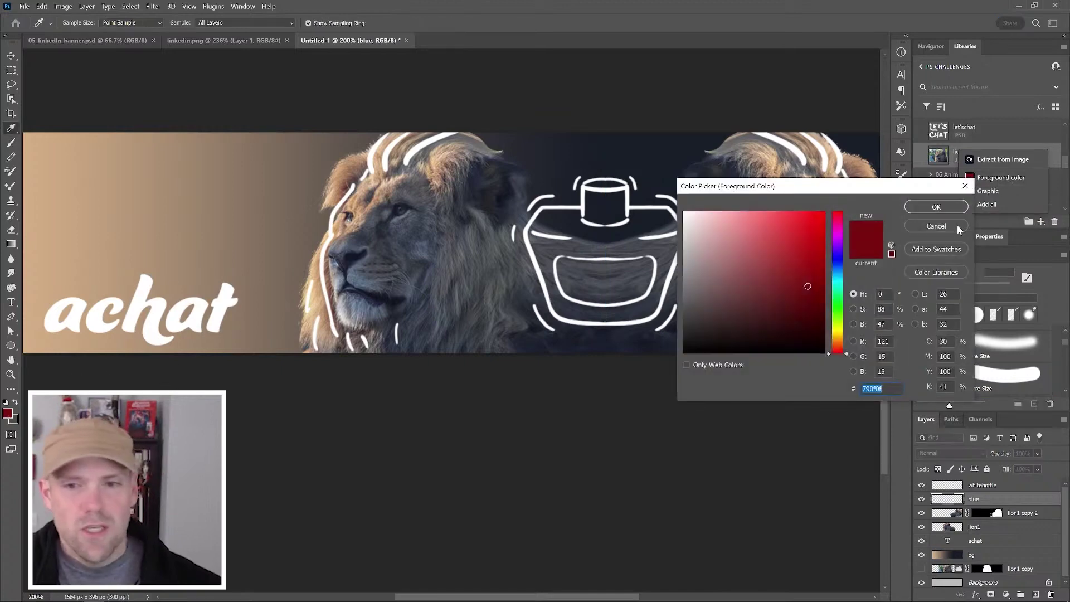
drag(873, 194, 785, 187)
text(289e9a)
click(711, 305)
click(841, 202)
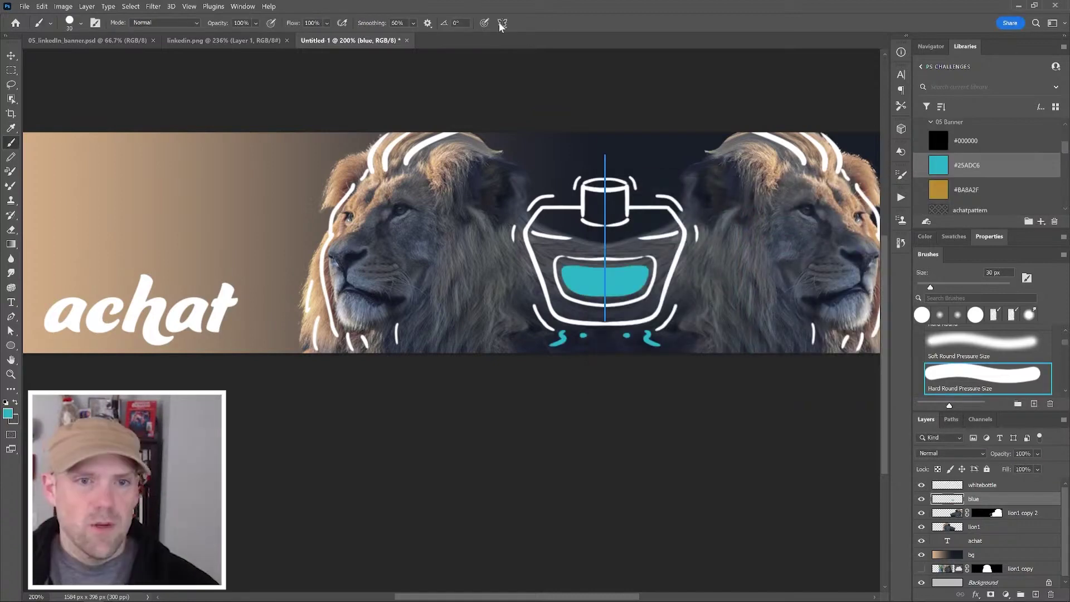
click(502, 23)
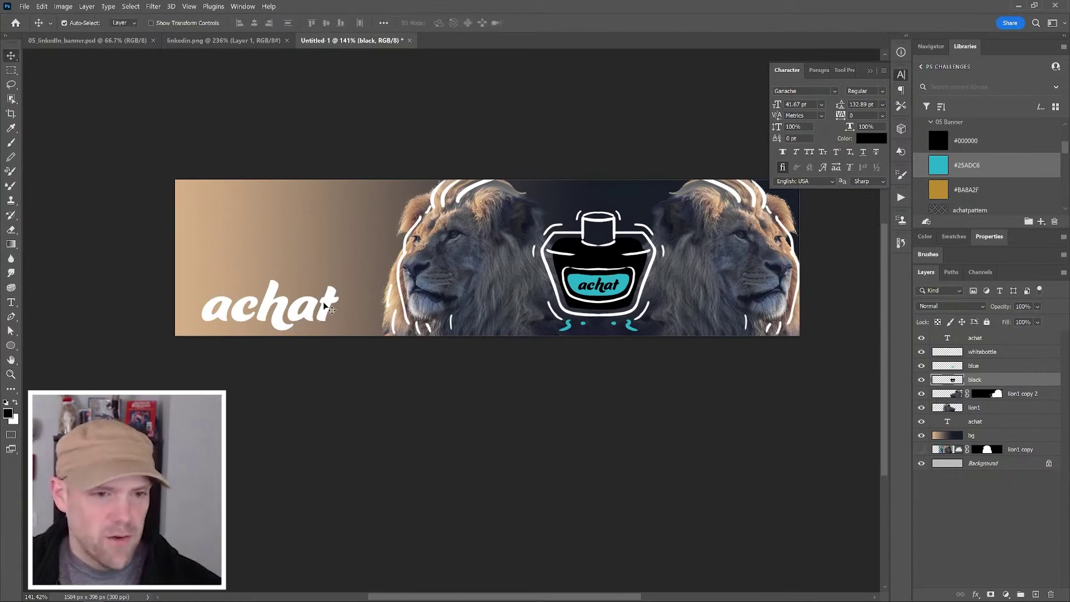
Start Extract from Image on the large white achat text and choose the third pattern style.
click(325, 305)
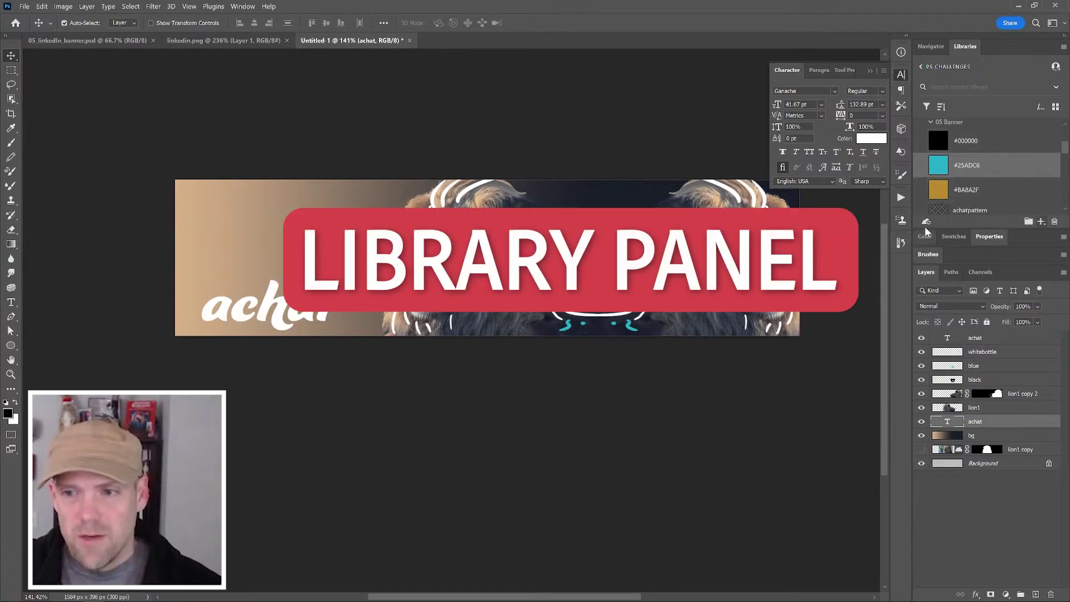
click(1041, 222)
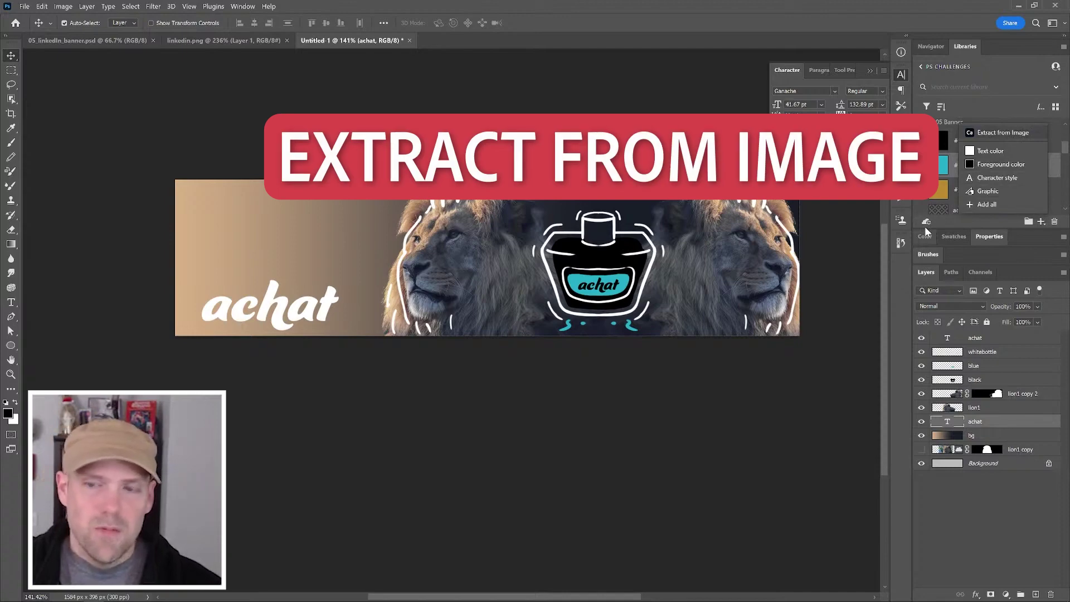
click(1002, 133)
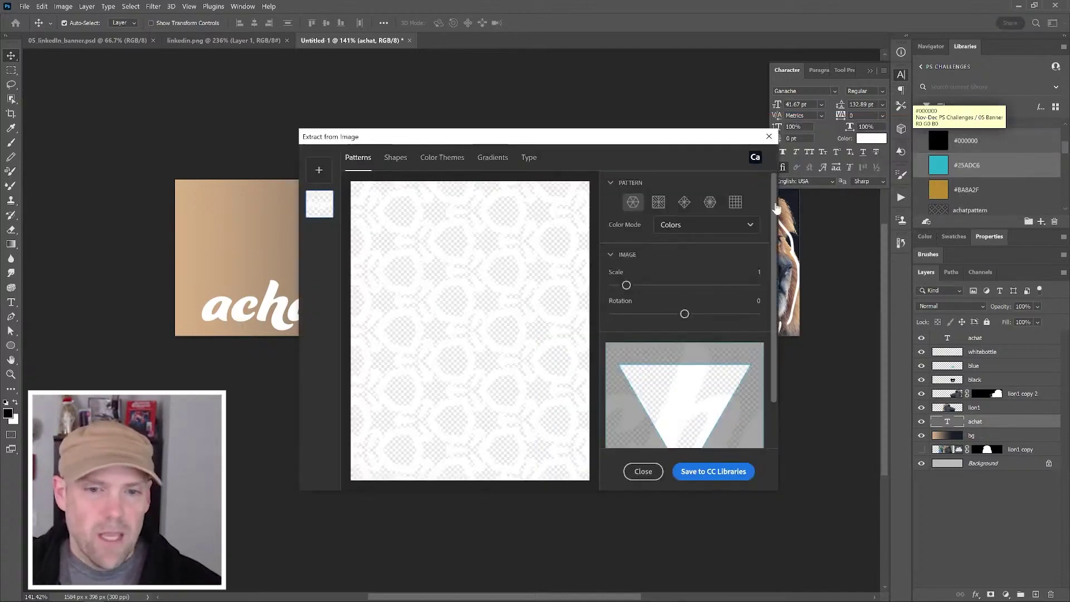
click(685, 203)
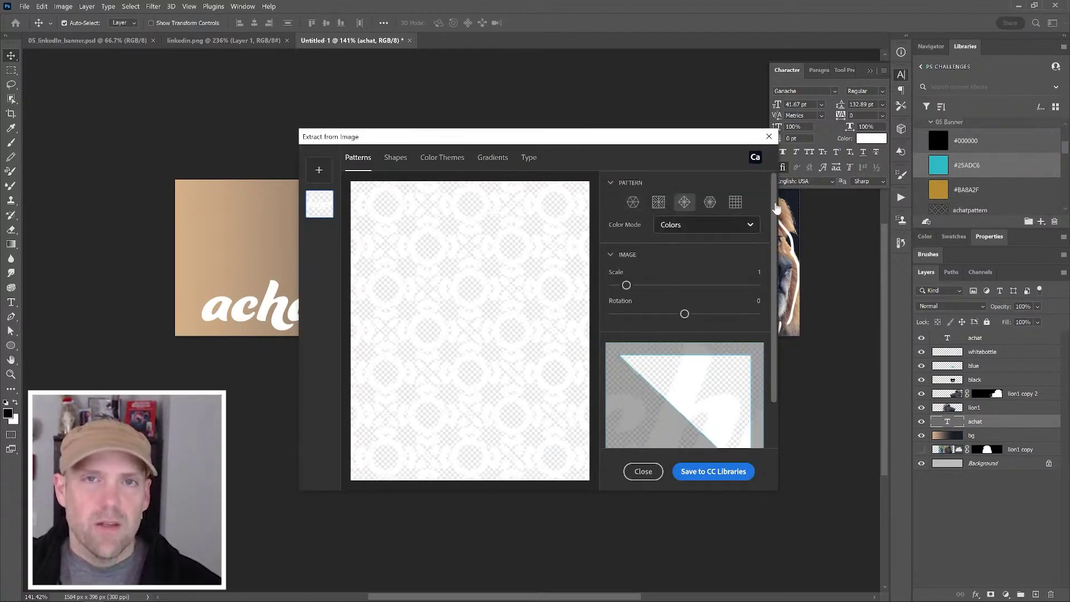
Preview the extracted pattern in Grayscale and adjust its scale to 0.3 and rotation to -111.
click(706, 225)
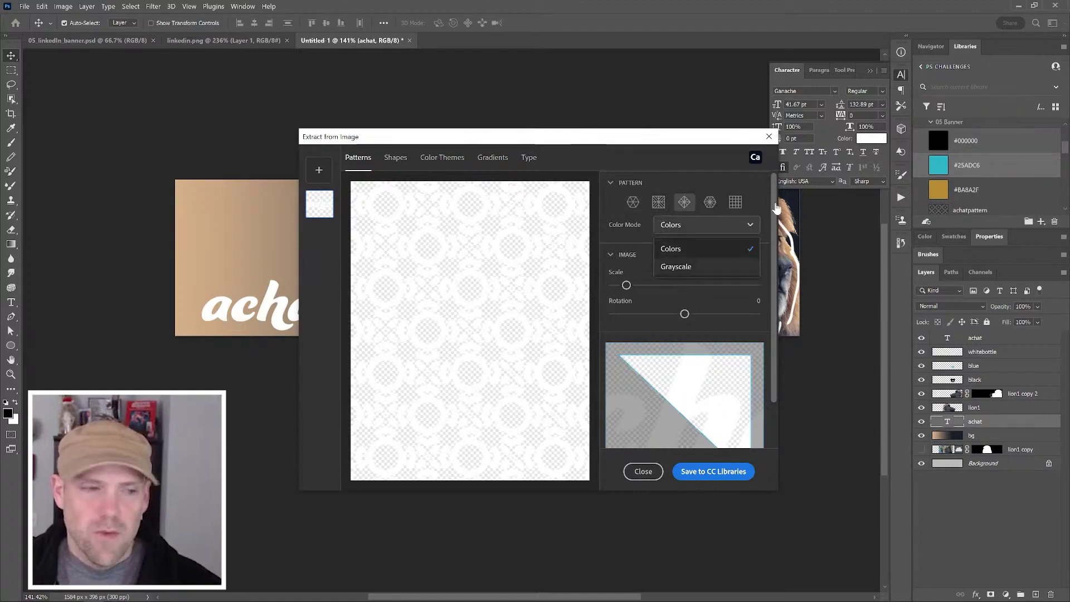
click(683, 268)
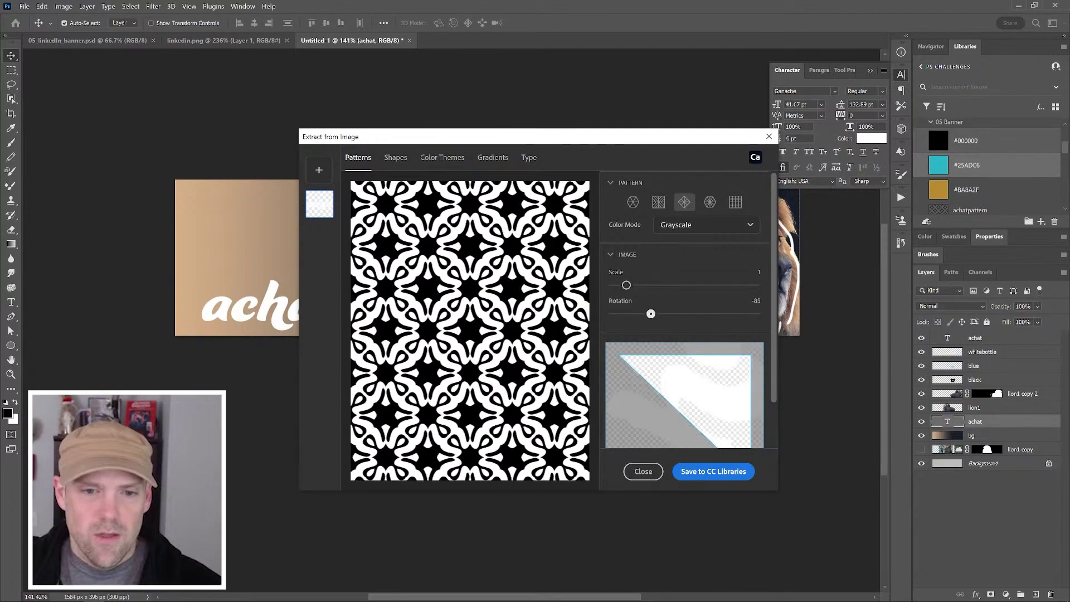
drag(626, 284, 614, 284)
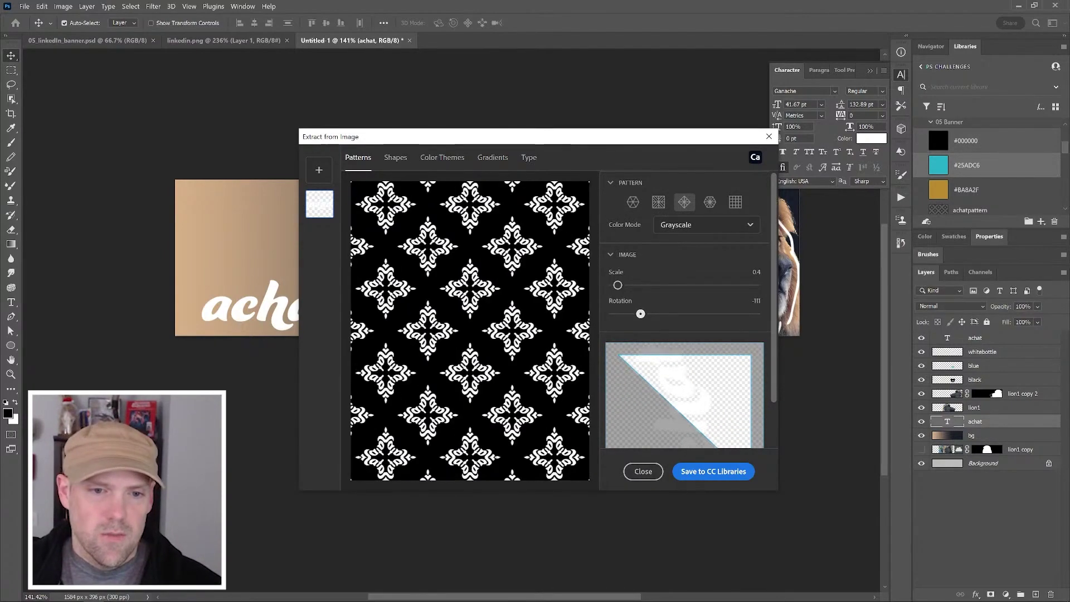
click(641, 314)
Set the pattern's colour mode back to Colors and save it to CC Libraries.
click(706, 225)
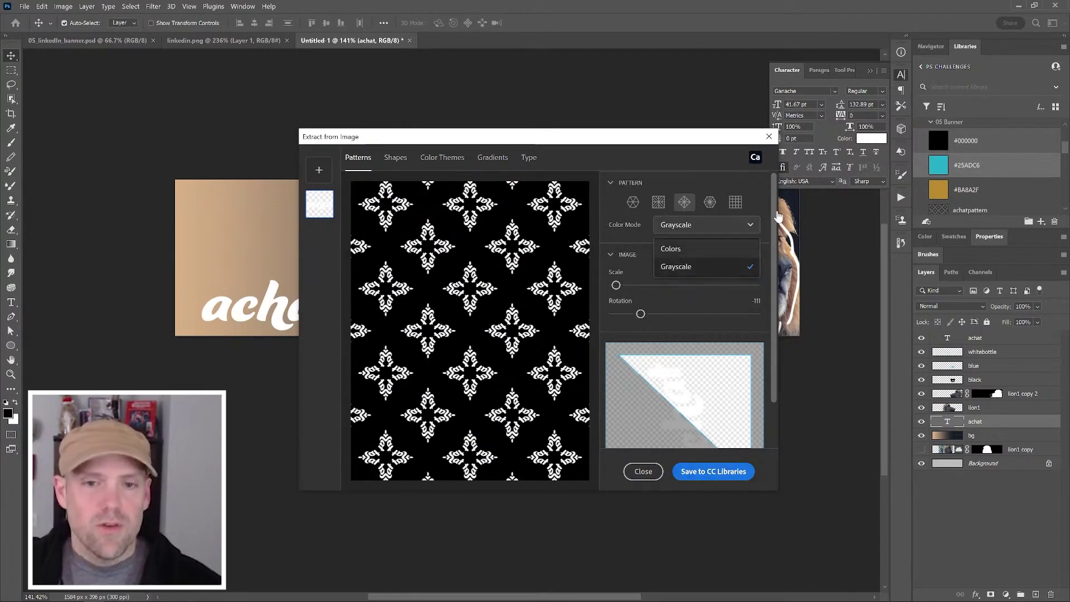
click(706, 248)
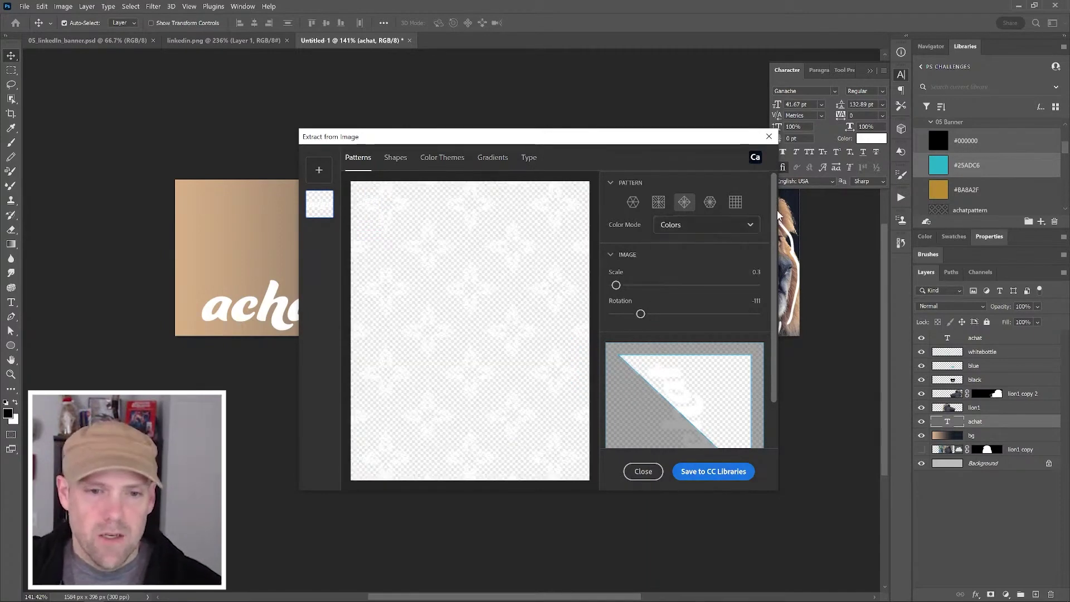
key(Return)
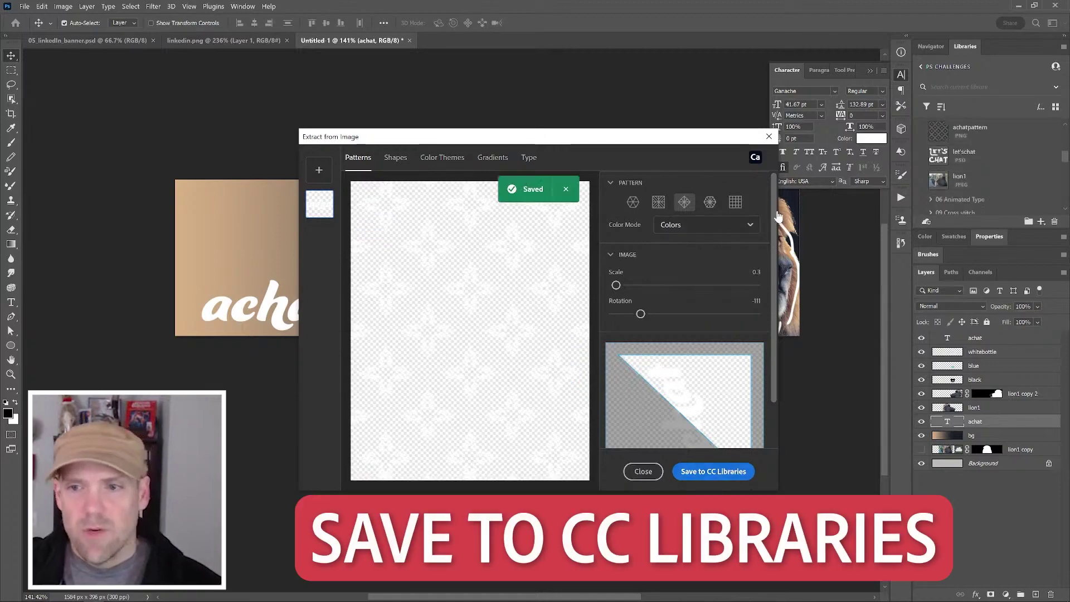
Apply Capture Patterns 2 from the library as a pattern fill layer at 3% scale.
scroll(959, 191, down, 3)
click(955, 204)
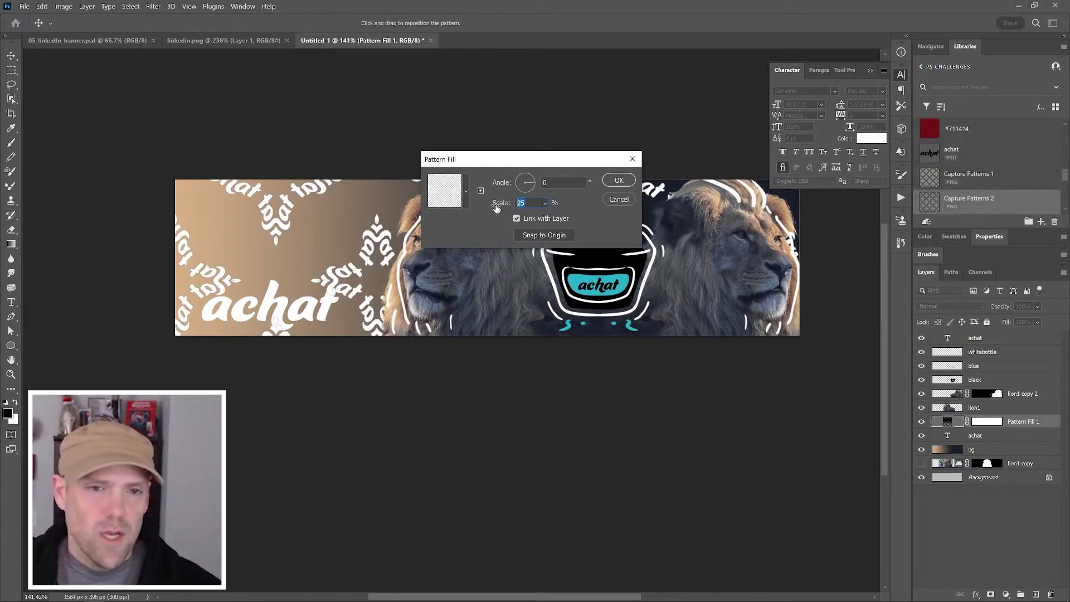
text(3)
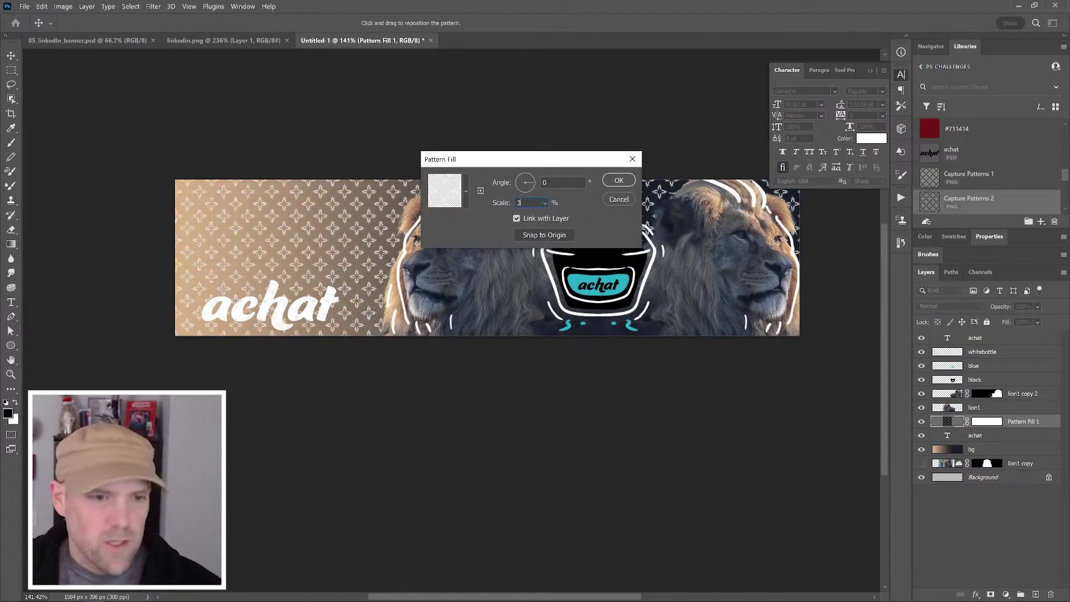
click(619, 180)
Blend the pattern fill layer with Overlay, move it between the achat text and bg layers, and lower its opacity.
click(950, 306)
click(948, 439)
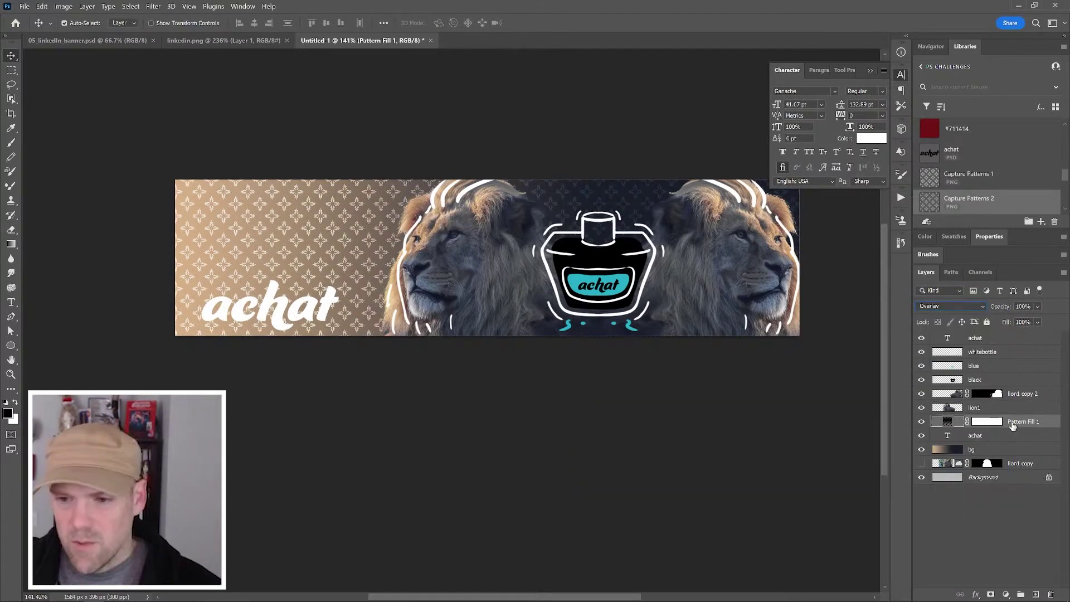
drag(1020, 422, 1011, 444)
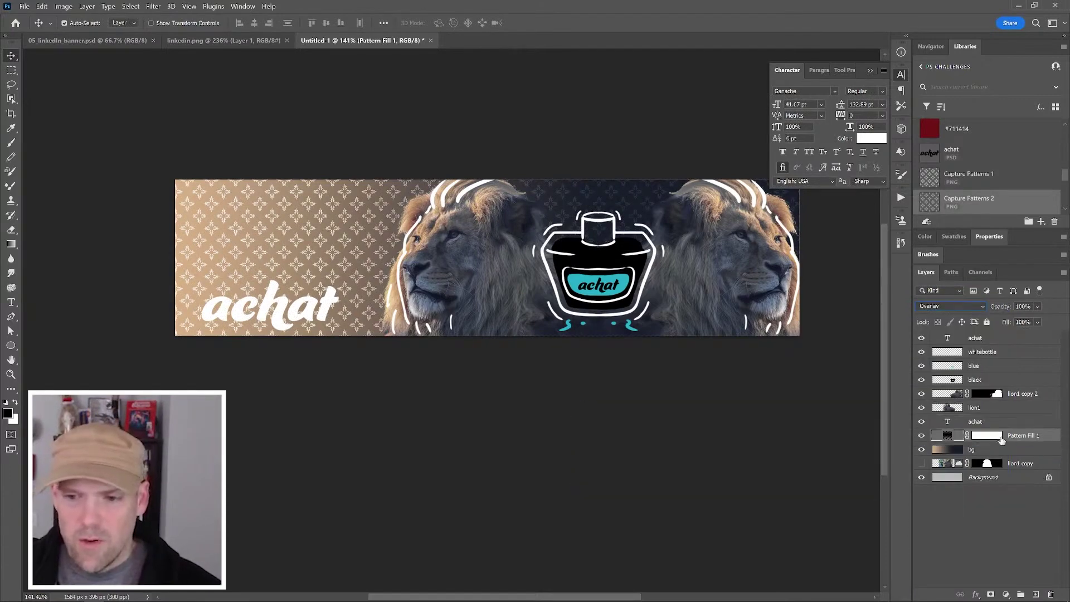
drag(997, 311, 979, 310)
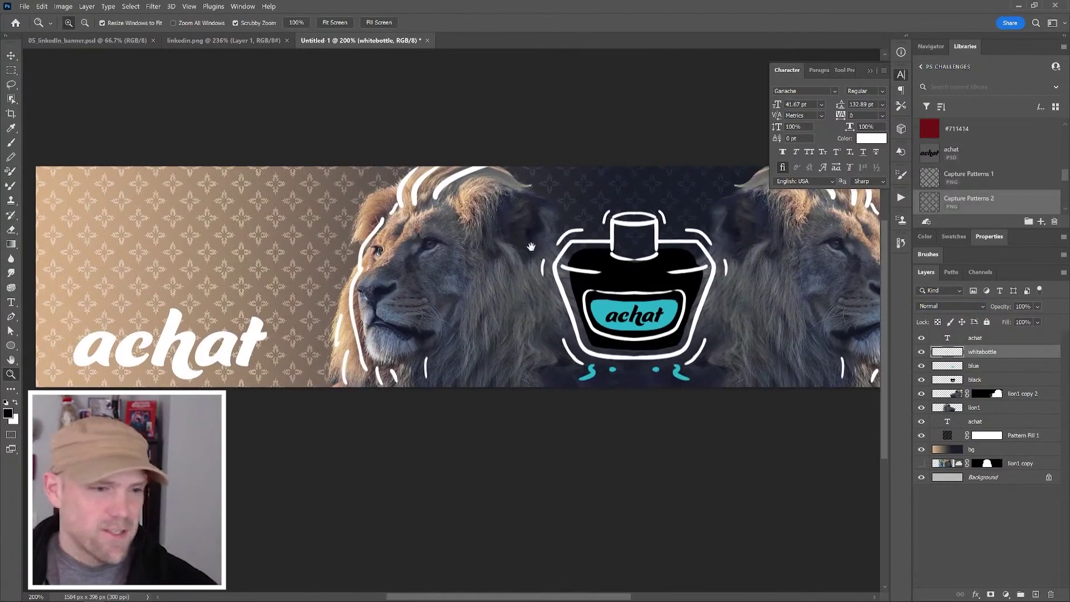
Place the let'schat library graphic above the whitebottle layer, scaled down into the banner's upper-left corner.
drag(531, 246, 601, 269)
key(v)
scroll(948, 167, down, 5)
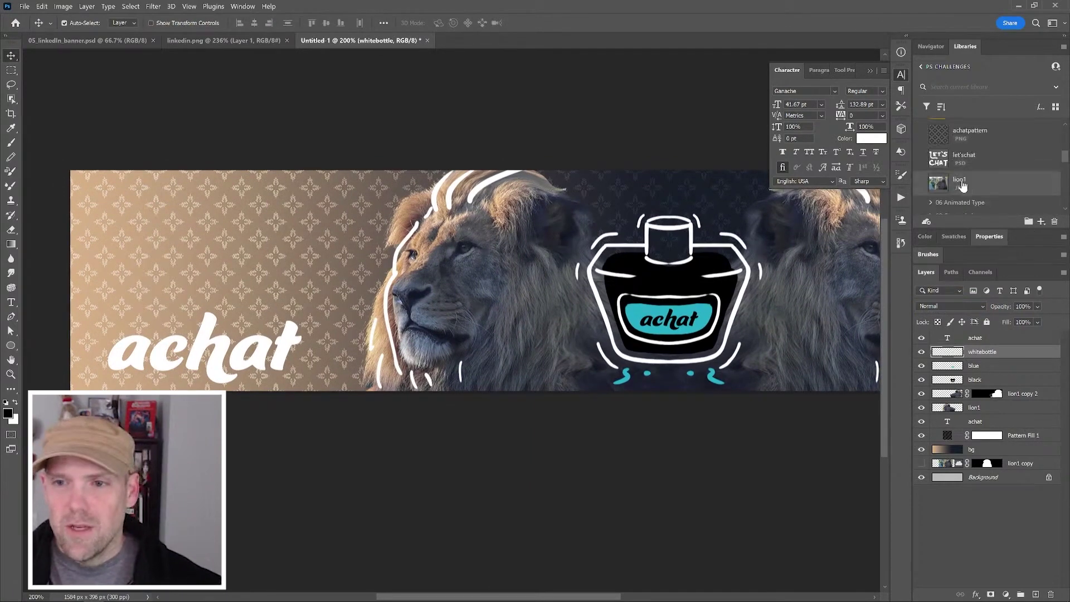
drag(941, 162, 190, 263)
key(ctrl+t)
drag(325, 369, 179, 241)
key(Return)
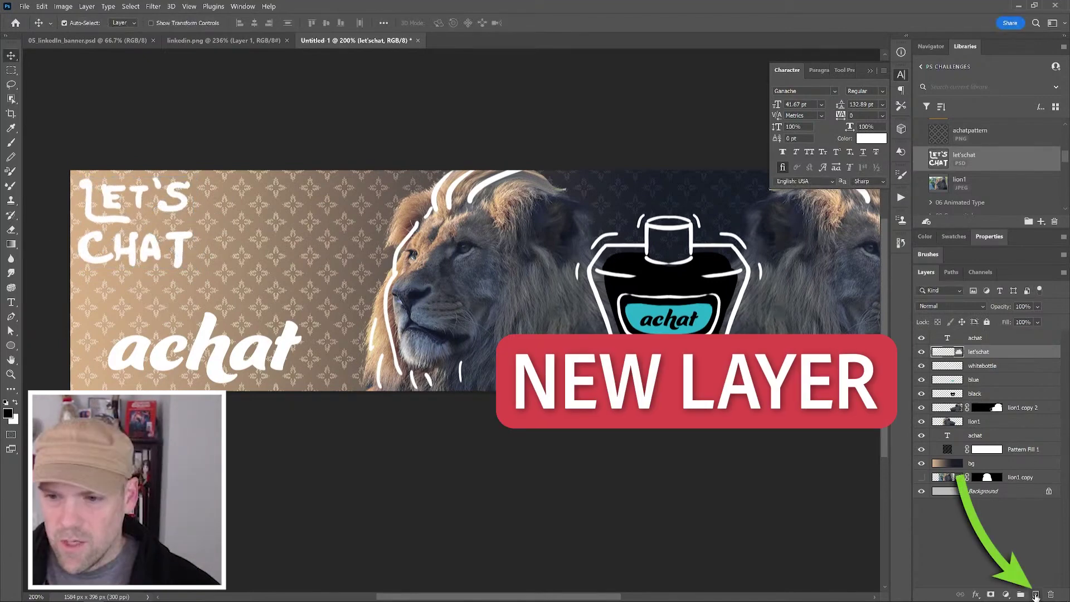
Add a new layer named bubbles directly above the let'schat layer.
click(1036, 595)
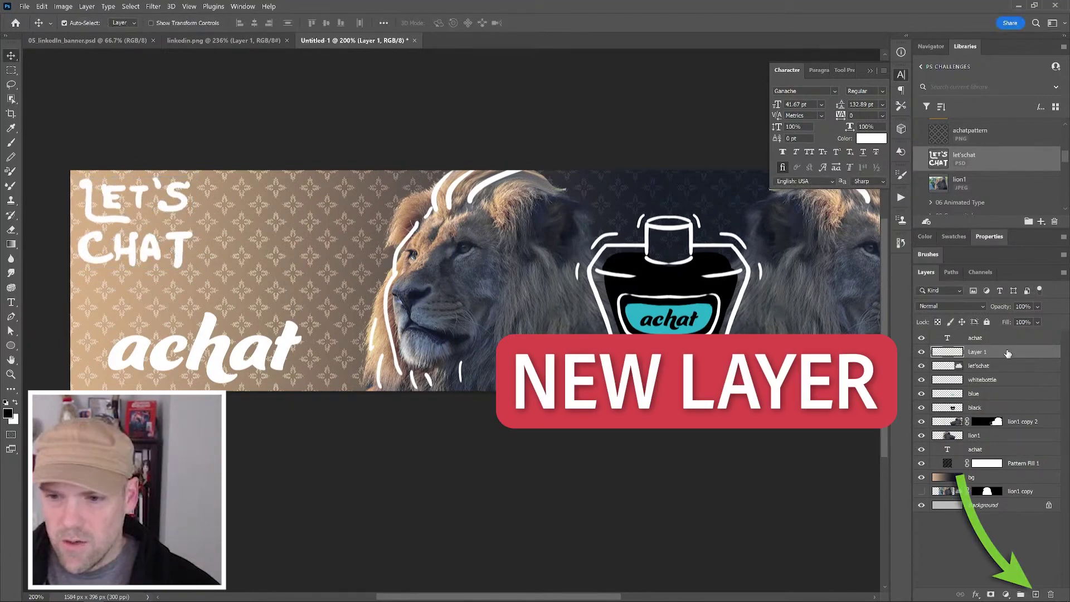
double_click(979, 354)
text(bubbles)
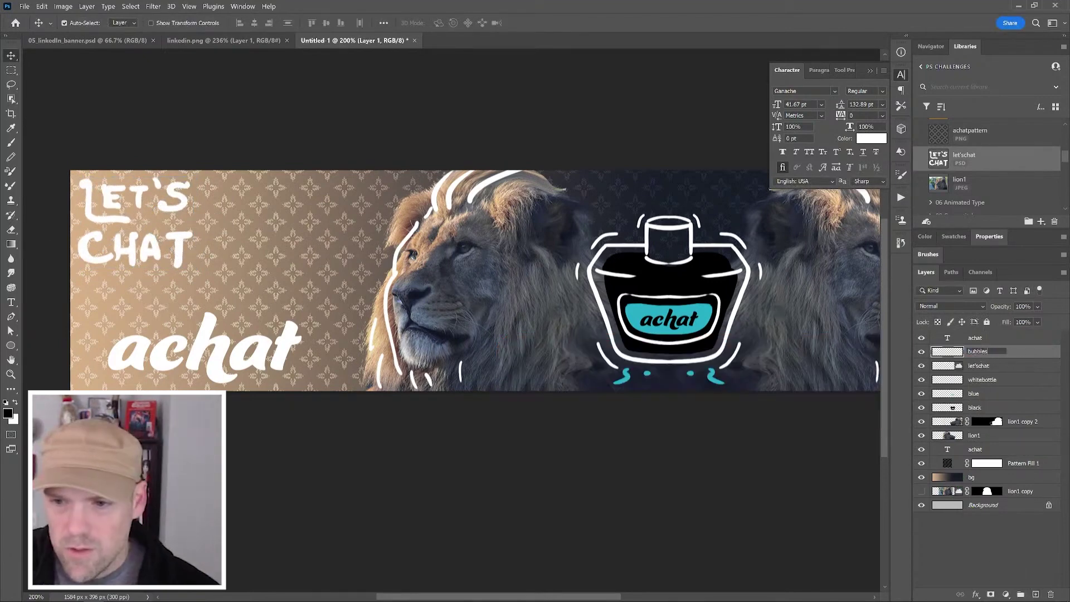
key(Return)
Paint a white box over the Let's Chat lettering and a trail of shrinking white bubbles leading towards the front lion's head.
key(b)
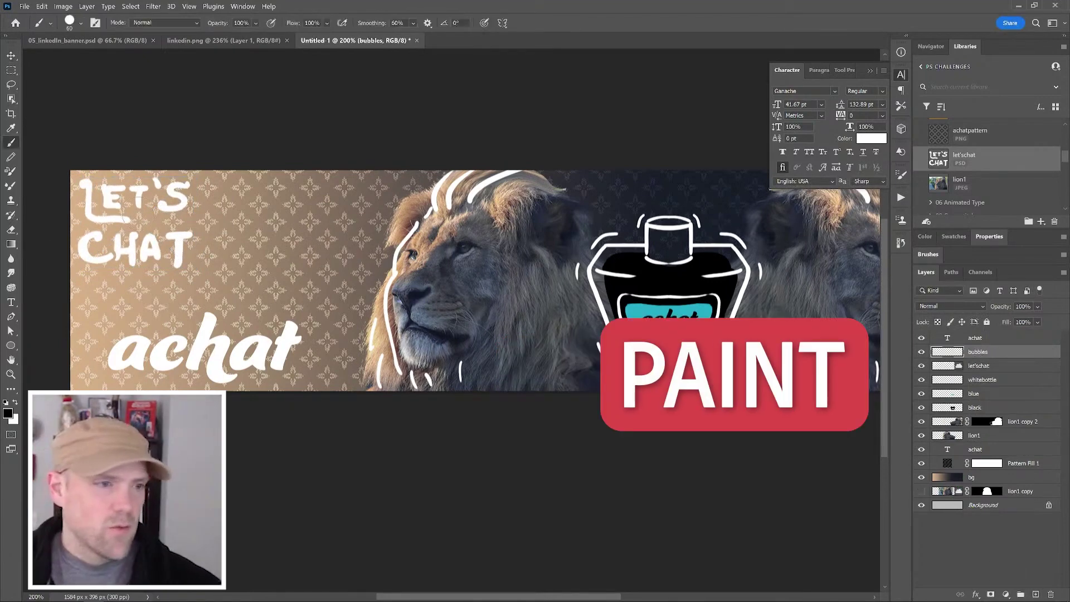
alt+click(178, 238)
mouse_move(79, 171)
mouse_down()
mouse_move(186, 276)
mouse_move(189, 160)
mouse_up()
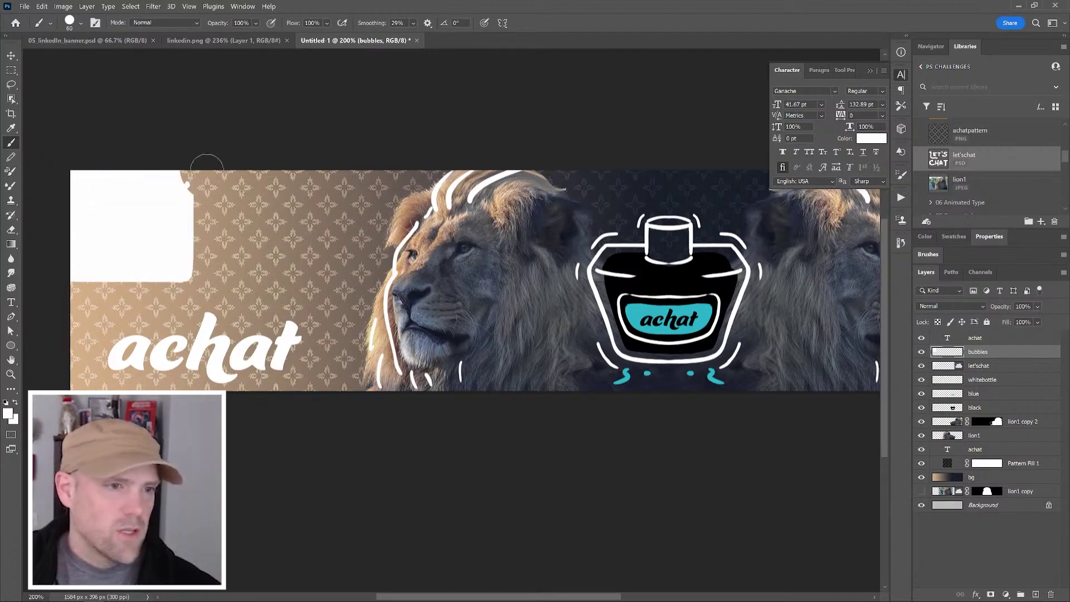
drag(275, 206, 279, 209)
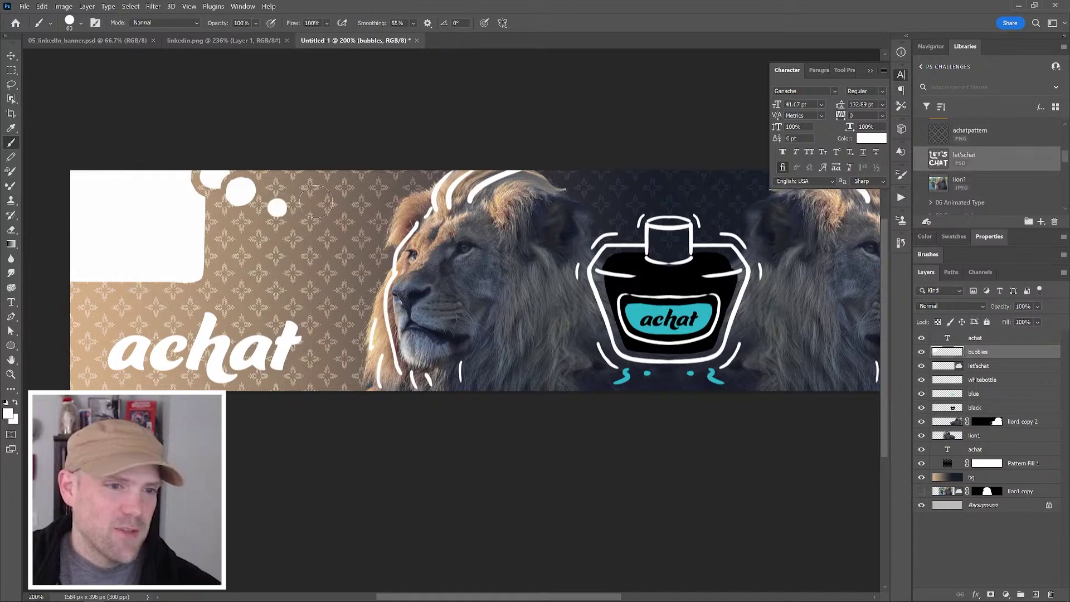
click(316, 201)
click(349, 186)
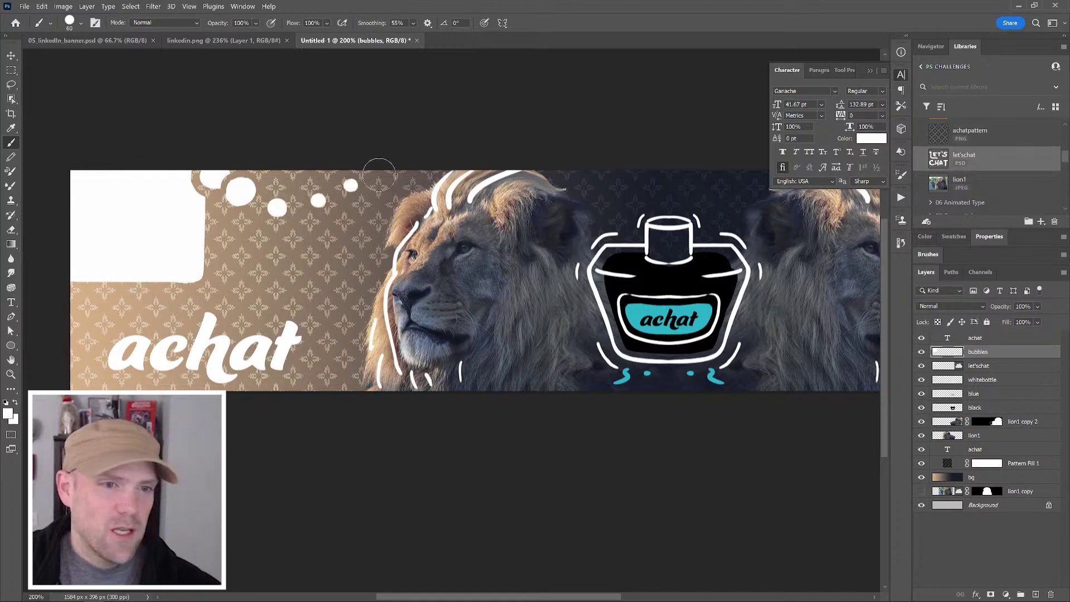
click(381, 173)
click(404, 183)
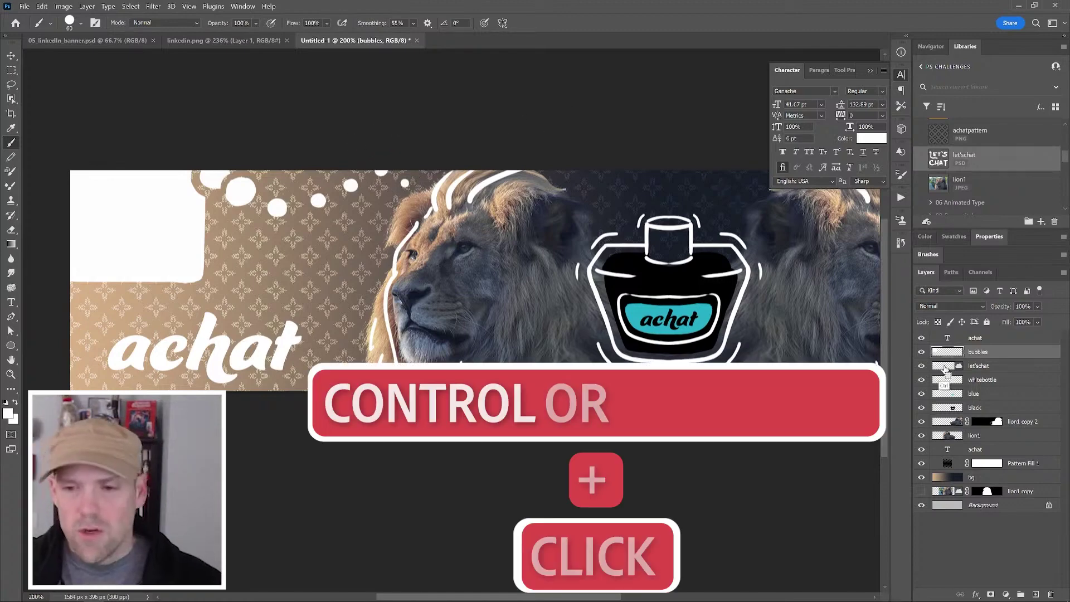
Fill the shape of the Let's Chat lettering with the bottle label's turquoise, #25adc6, on a new layer above bubbles, and deselect.
ctrl+click(943, 368)
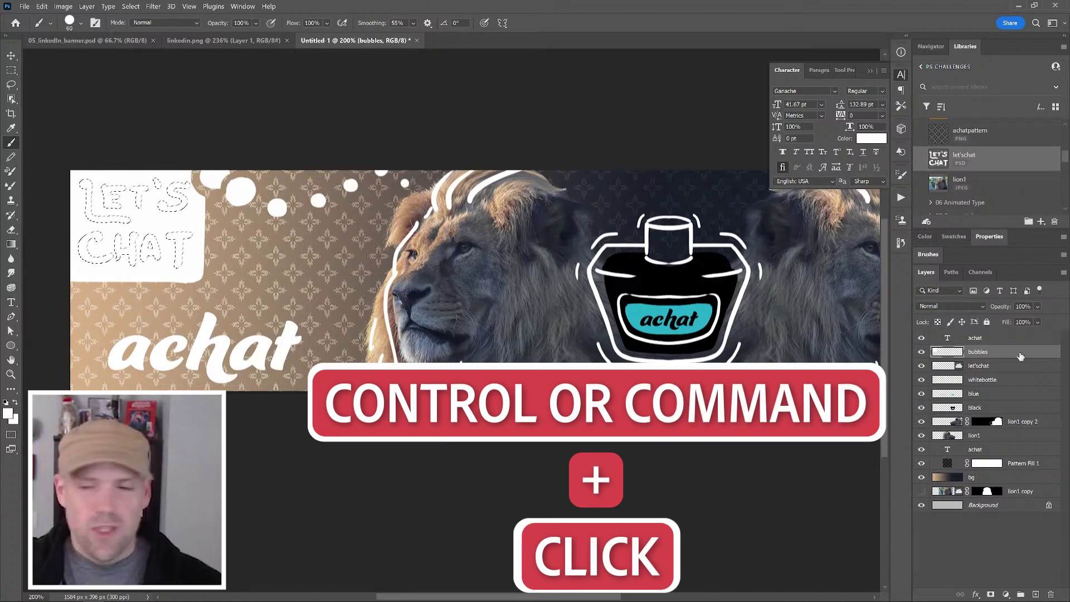
click(1036, 594)
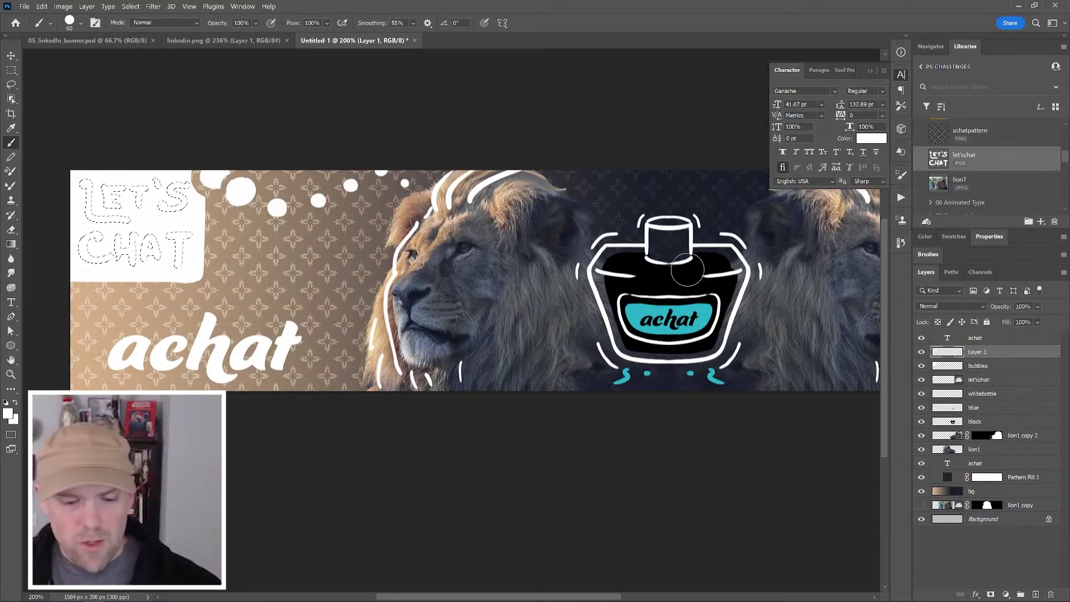
key(shift+F5)
click(781, 114)
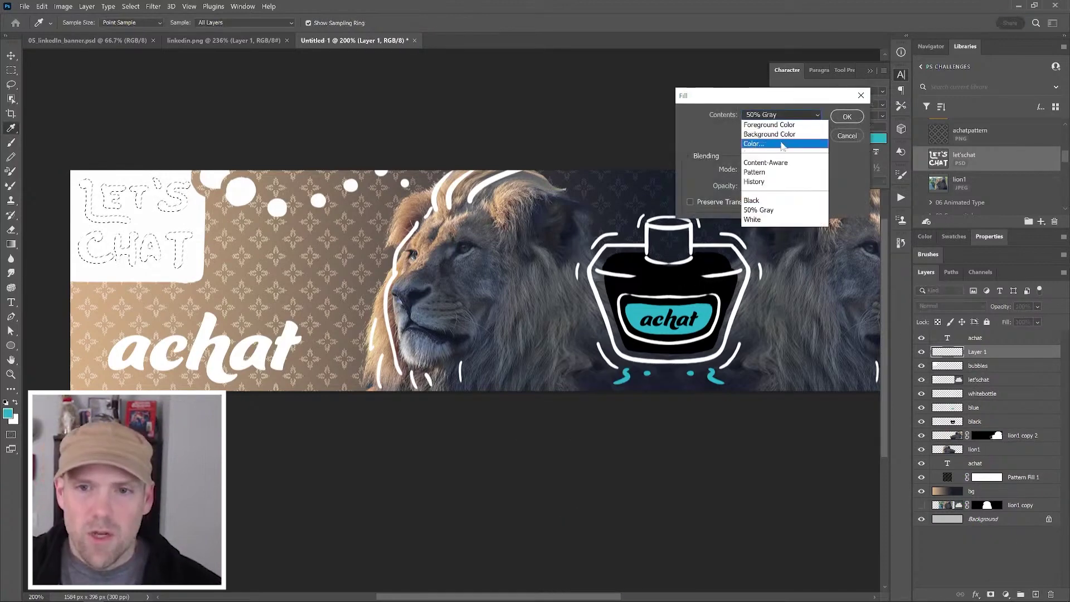
click(782, 144)
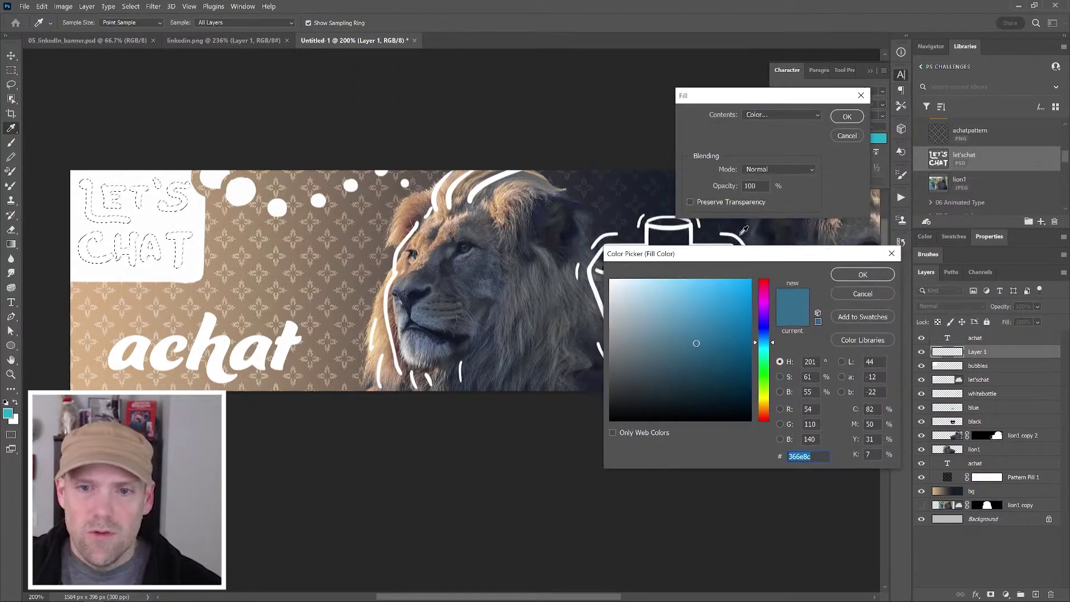
drag(742, 255, 849, 219)
click(704, 312)
click(969, 240)
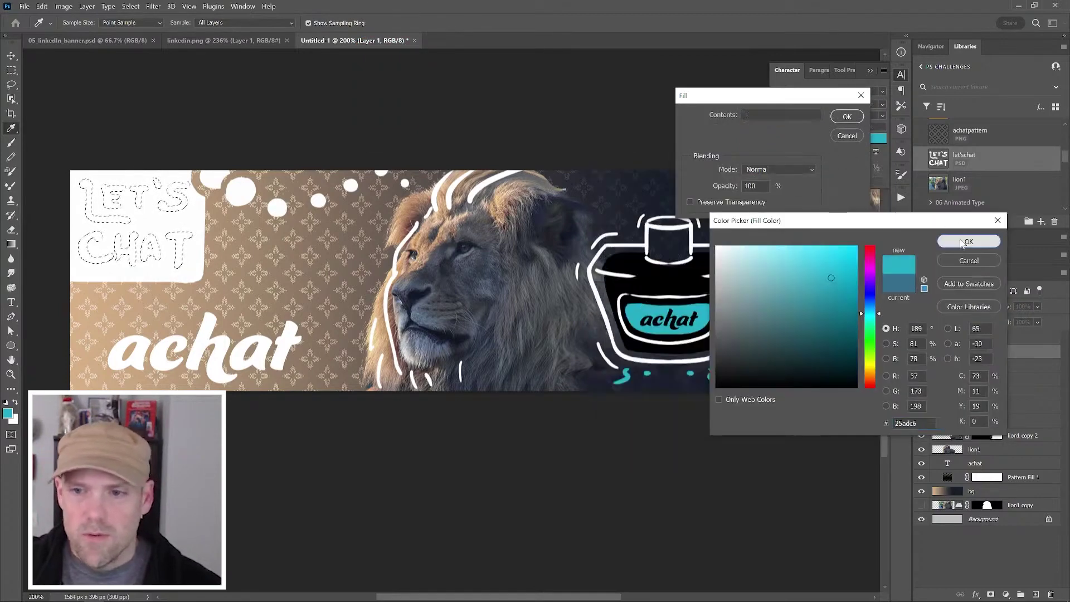
click(847, 116)
key(ctrl+d)
key(b)
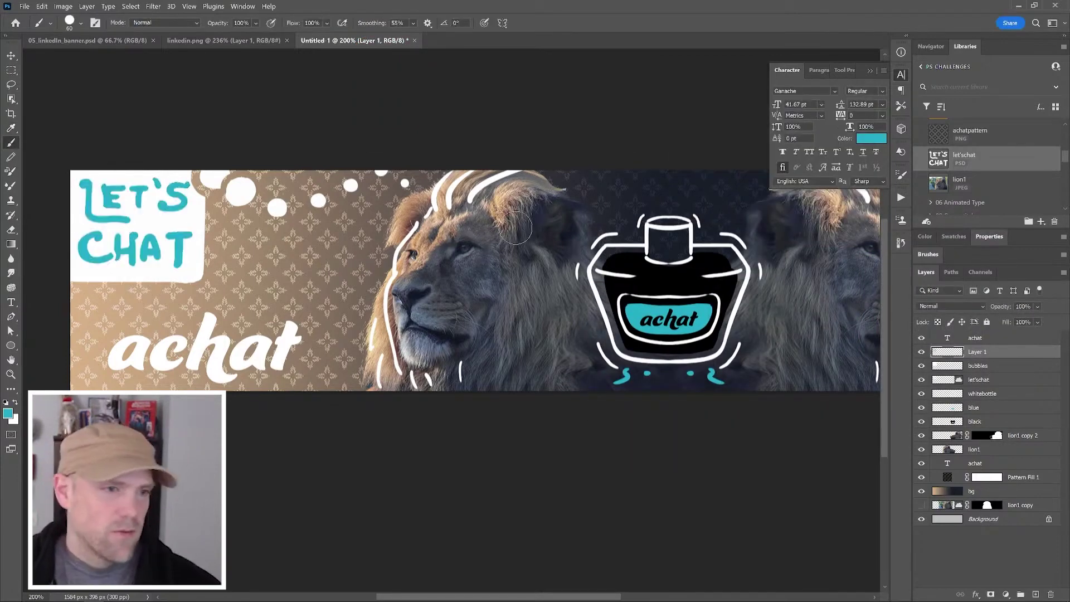